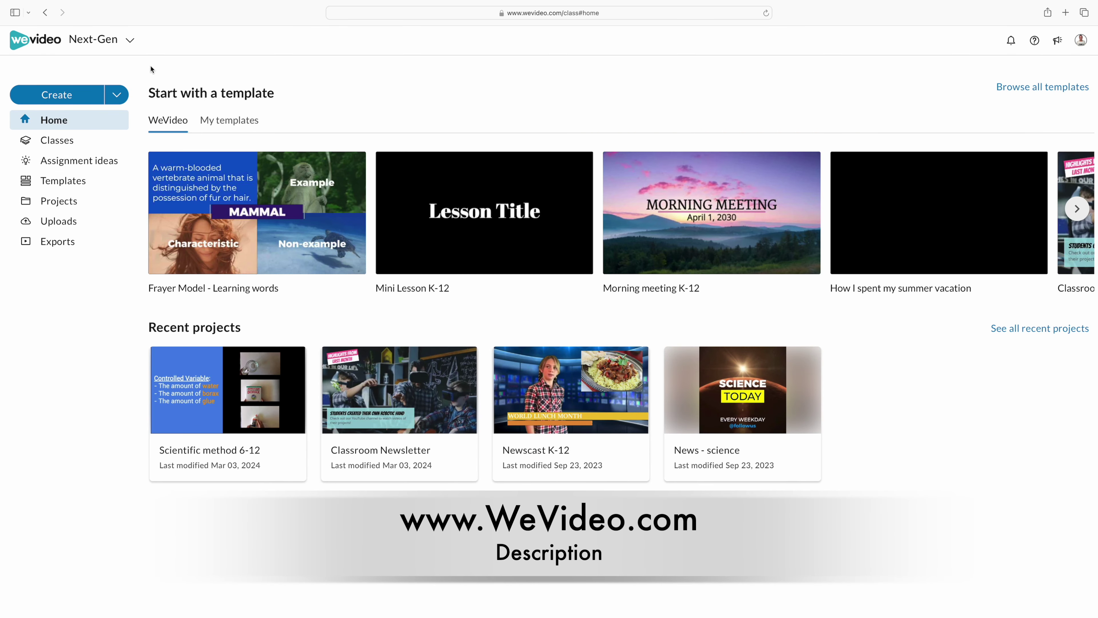
Go from the classes list to the Assignment ideas page
left_click(131, 43)
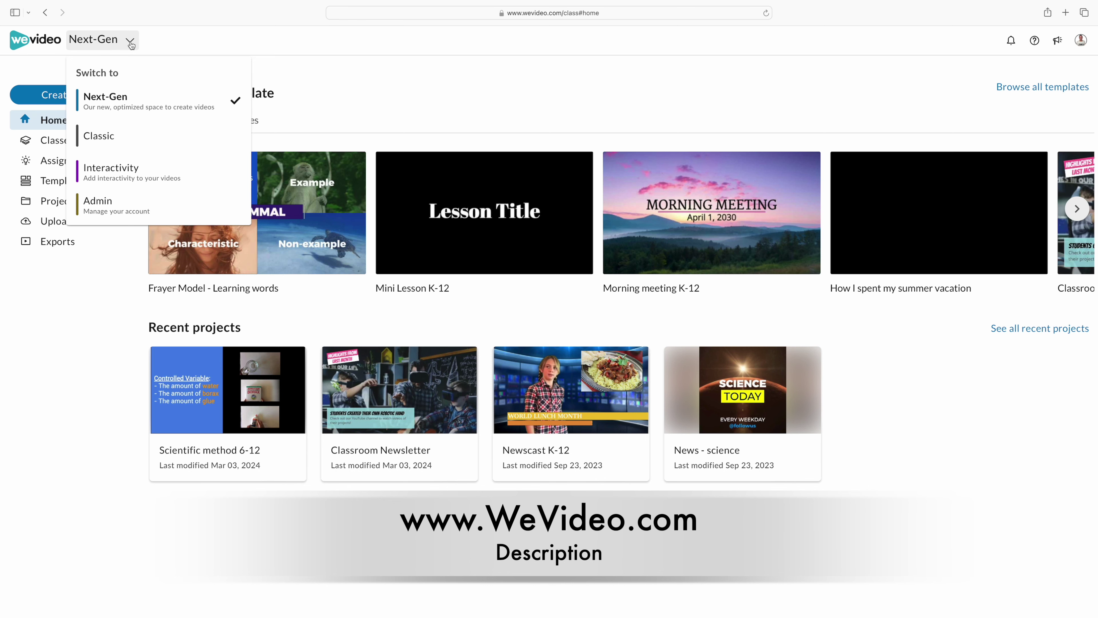
left_click(131, 43)
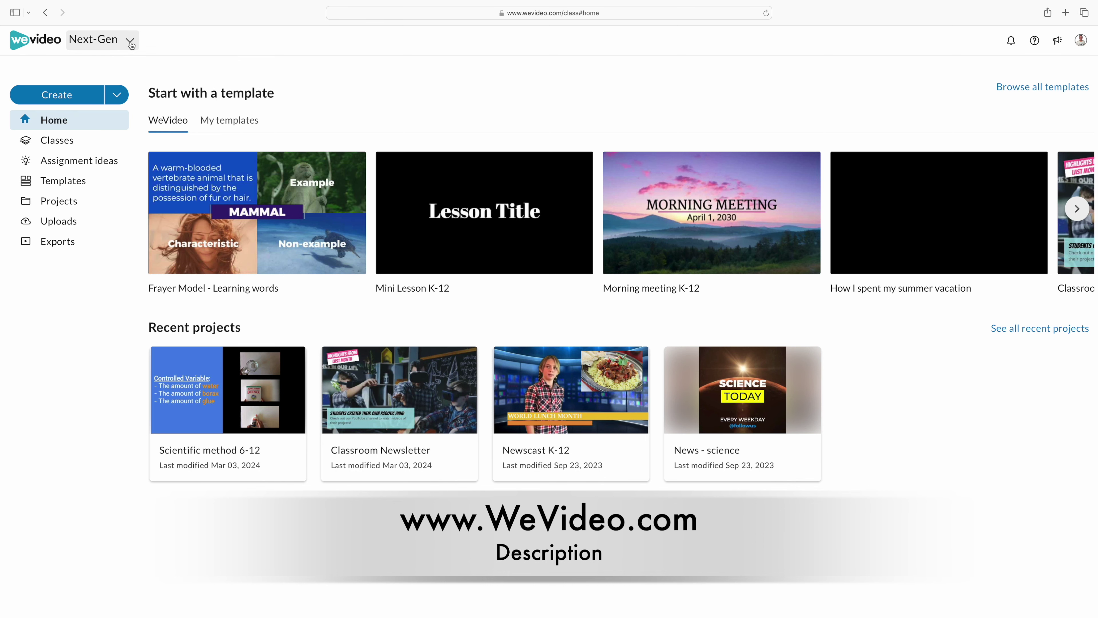
left_click(93, 141)
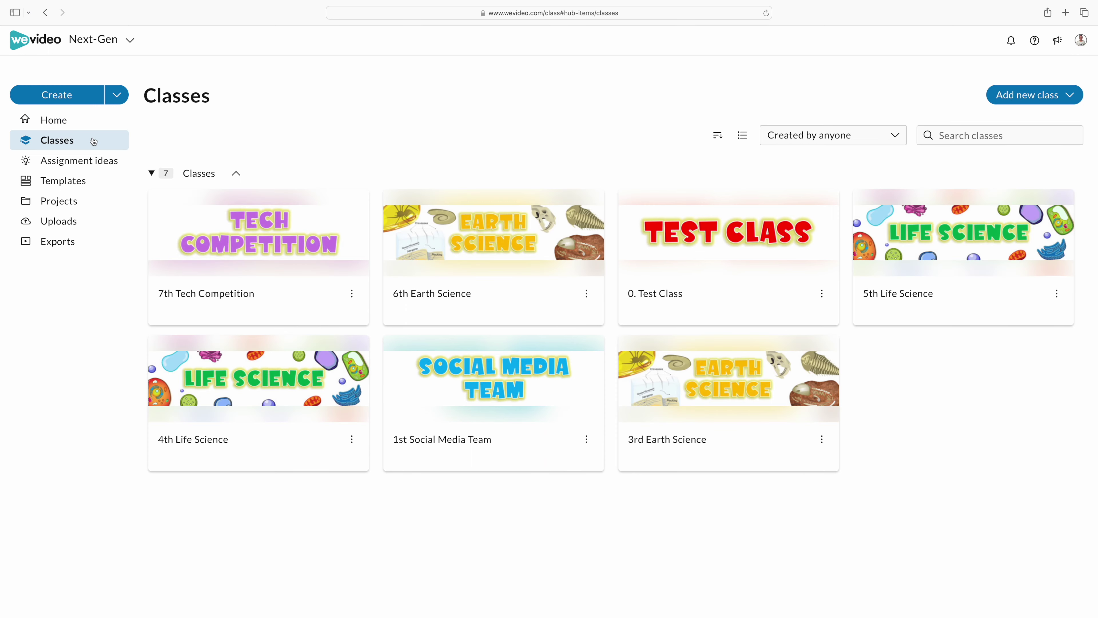
left_click(80, 162)
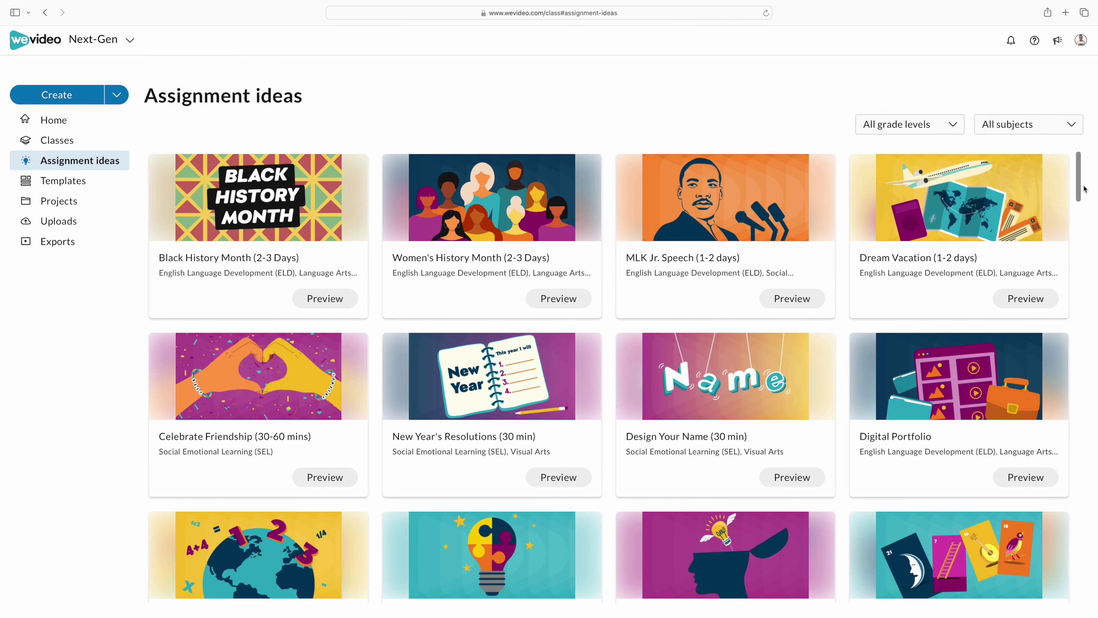
Filter assignment ideas to grades 6-8 and Science, then preview Science Experiment!
left_click(952, 129)
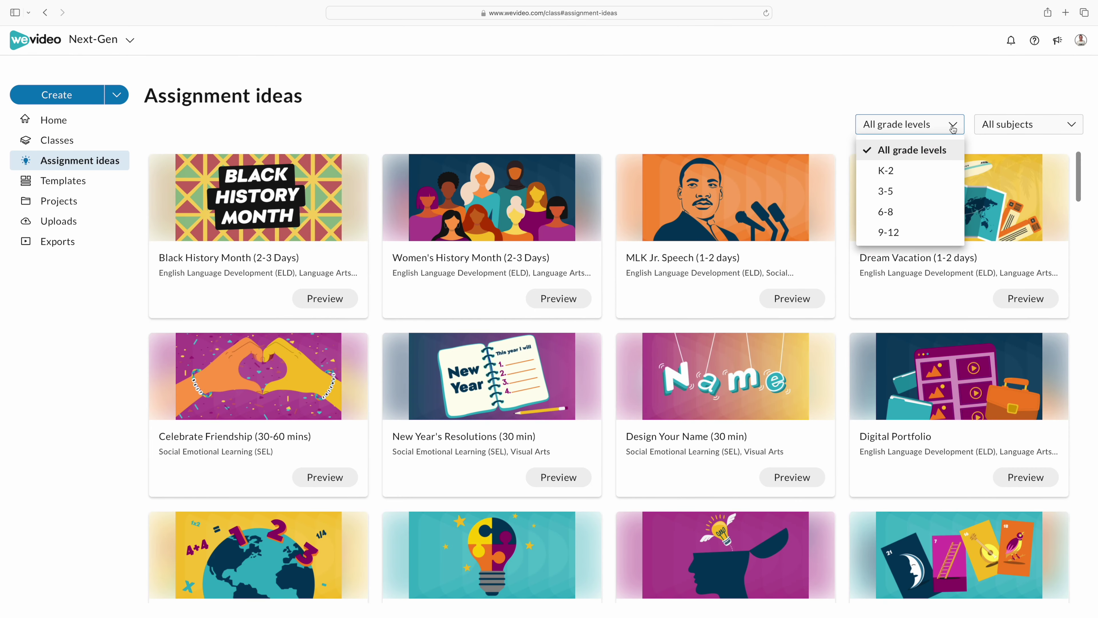
left_click(912, 217)
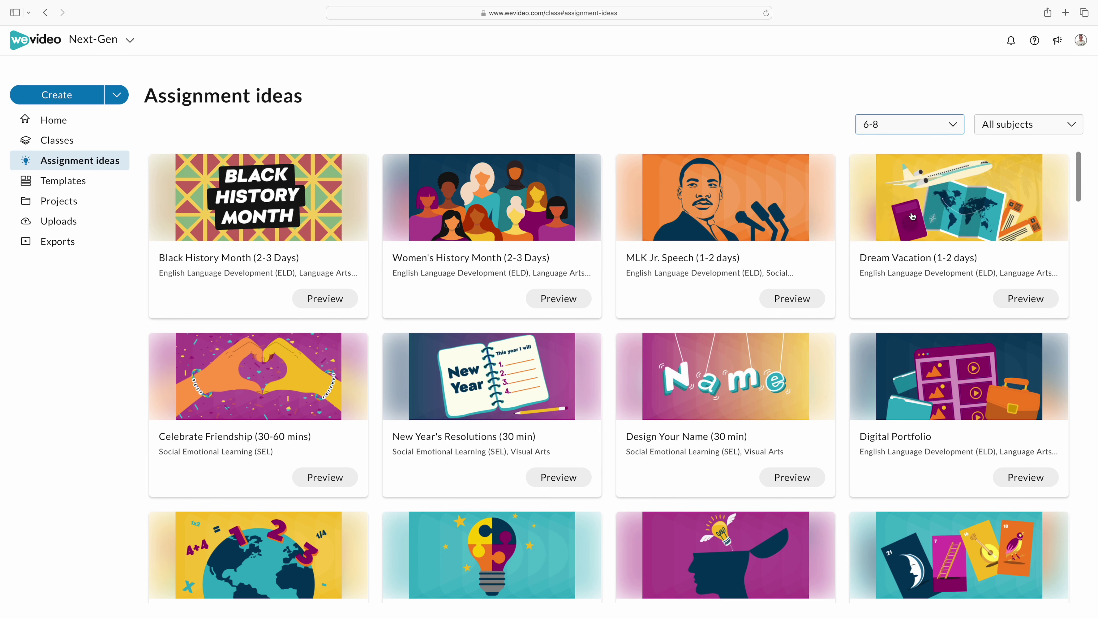
left_click(1060, 131)
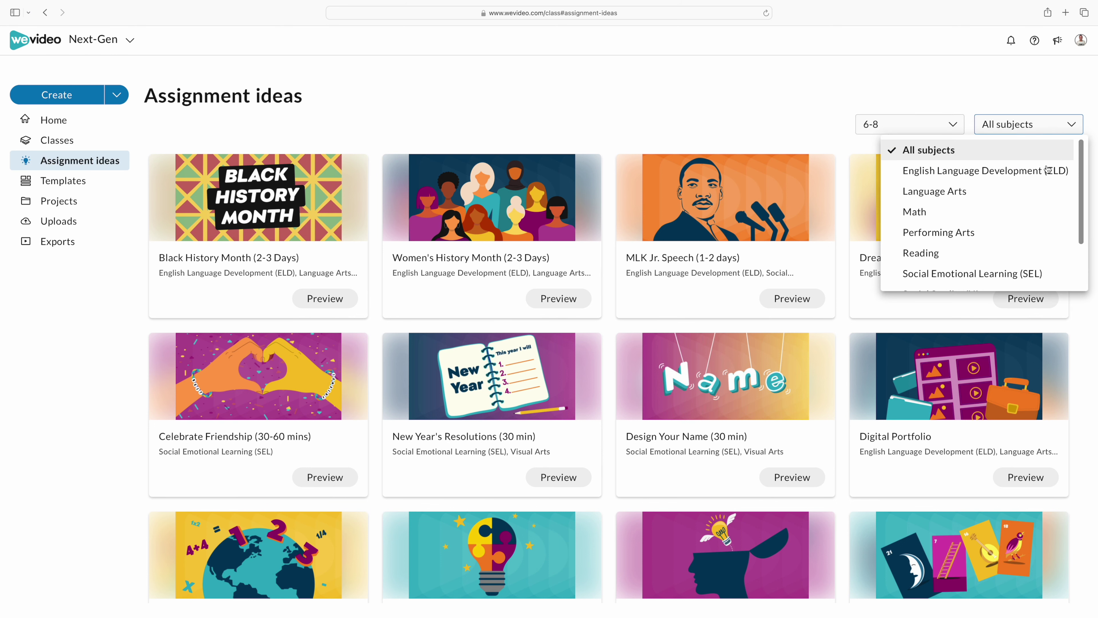
scroll(1020, 207, "down", 3)
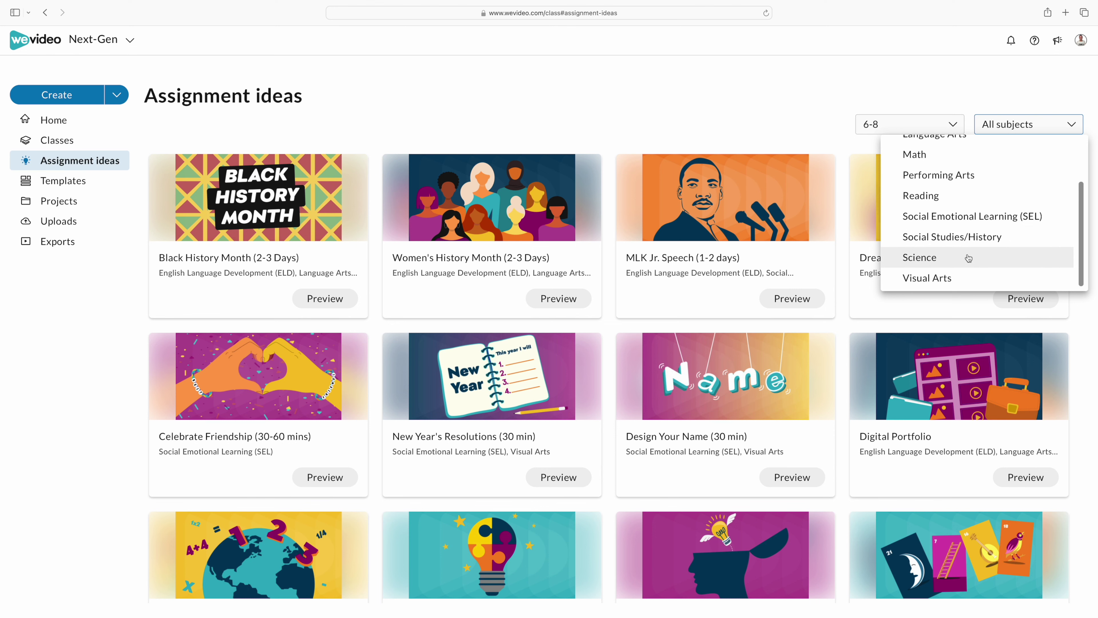
left_click(919, 257)
scroll(1080, 219, "down", 4)
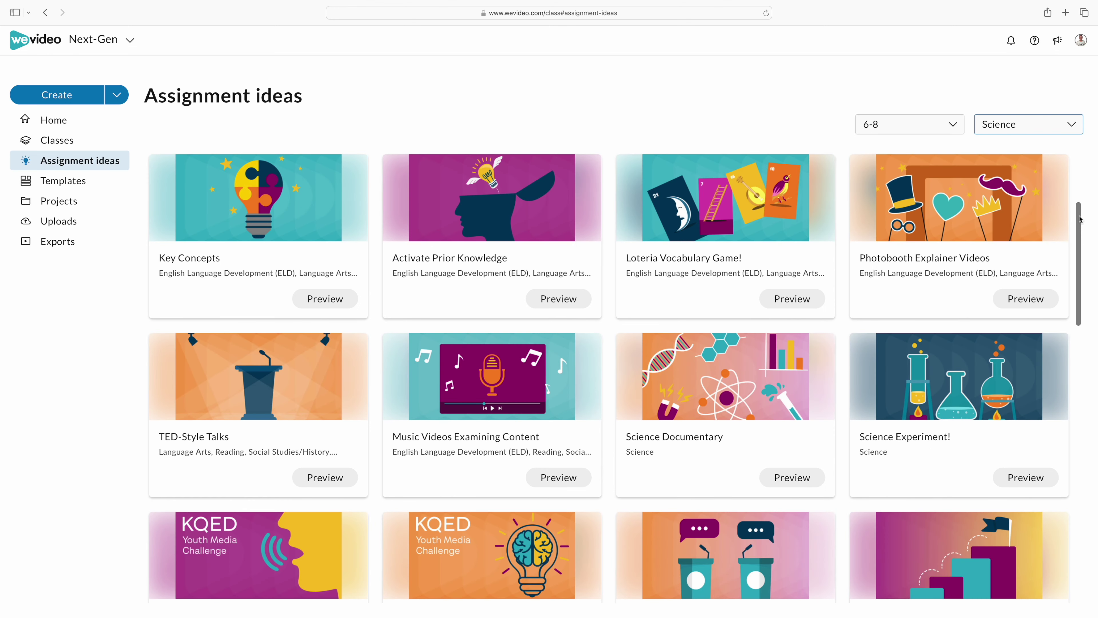
scroll(1079, 220, "down", 4)
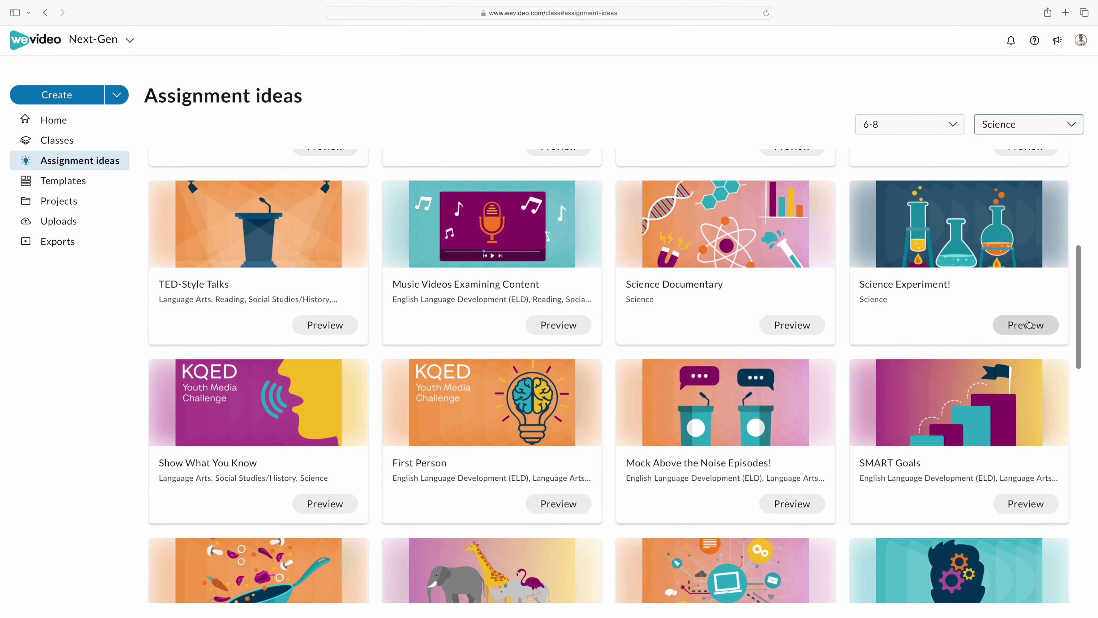
left_click(1026, 327)
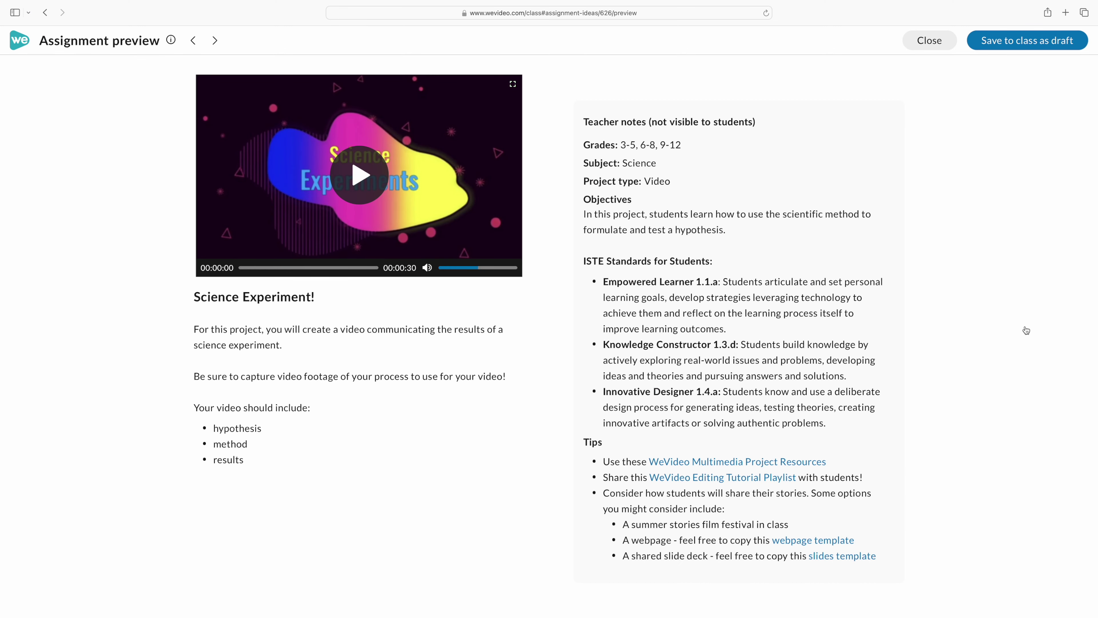
Play the sample video, save Science Experiment! as a draft to 0. Test Class, and open that class
left_click(353, 178)
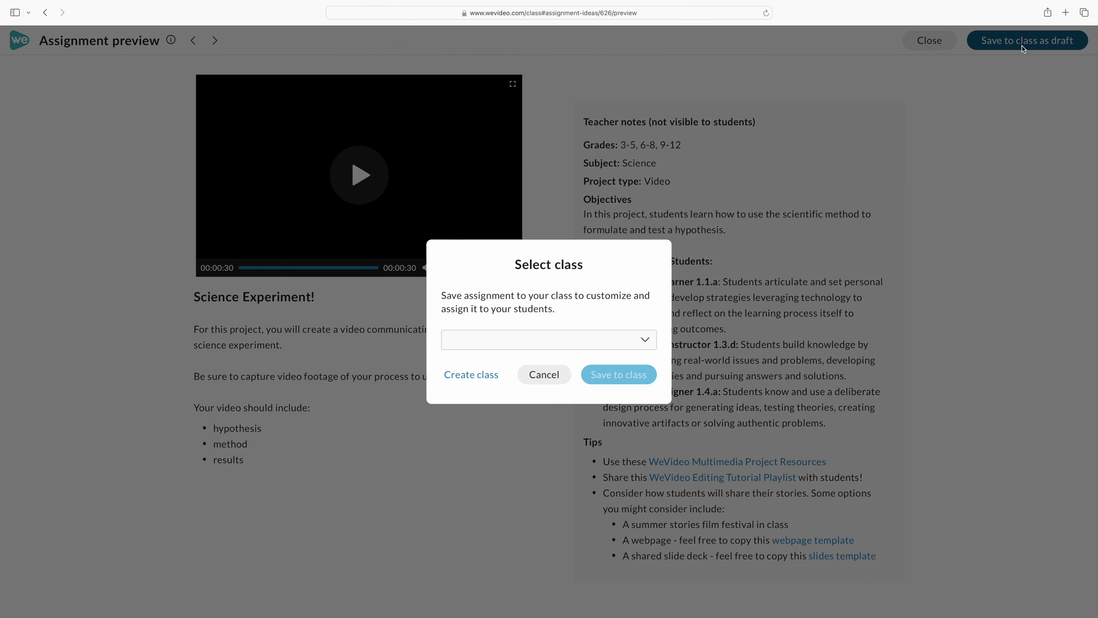
left_click(624, 349)
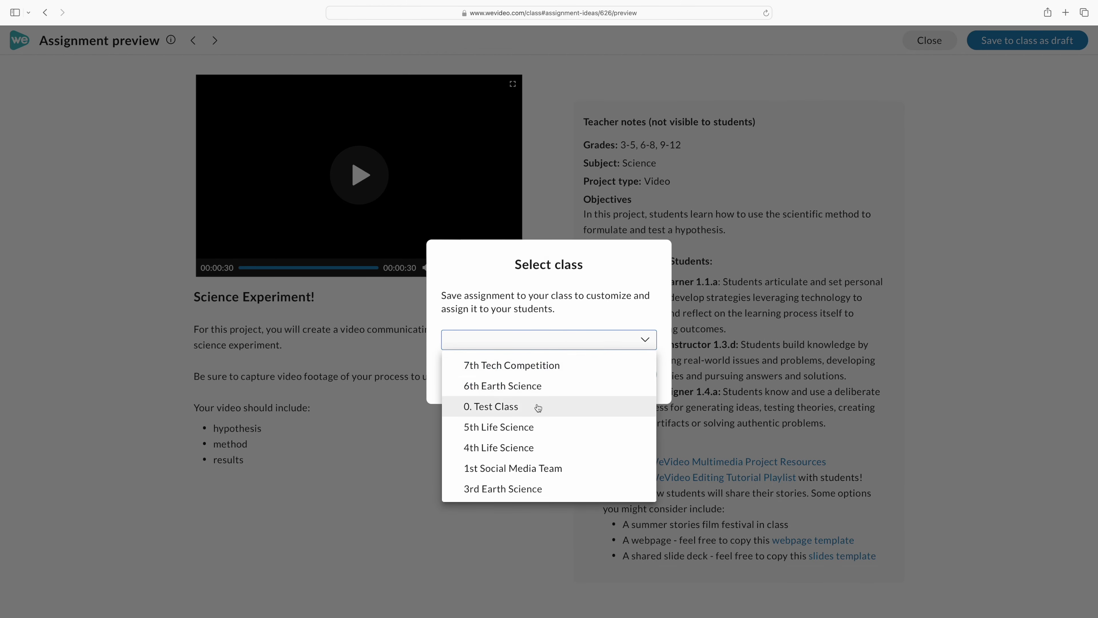
left_click(570, 405)
left_click(635, 377)
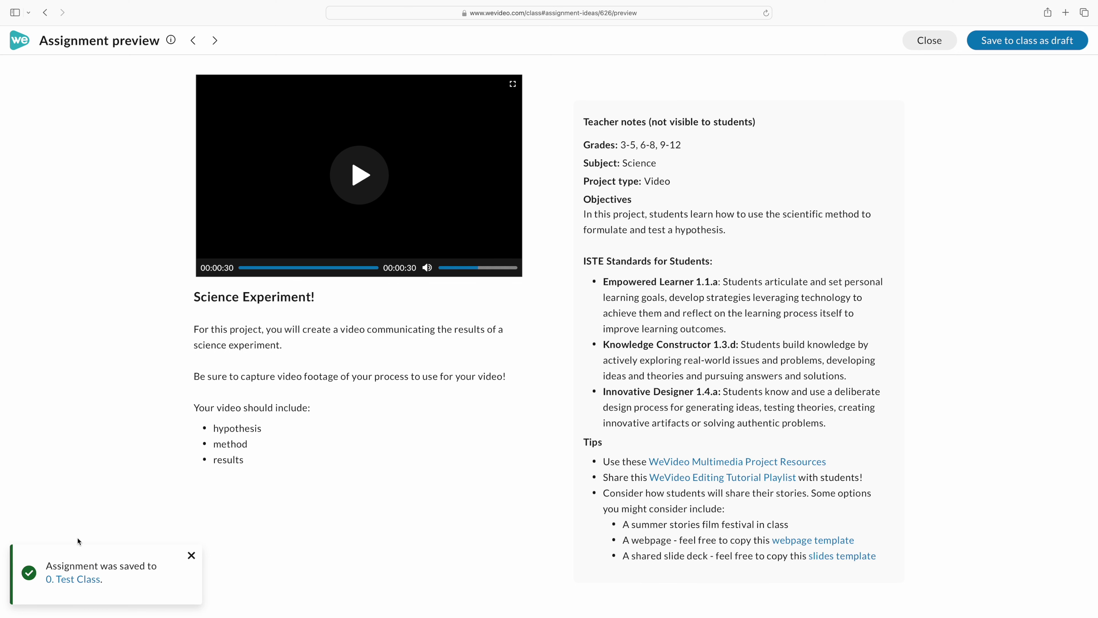
left_click(78, 579)
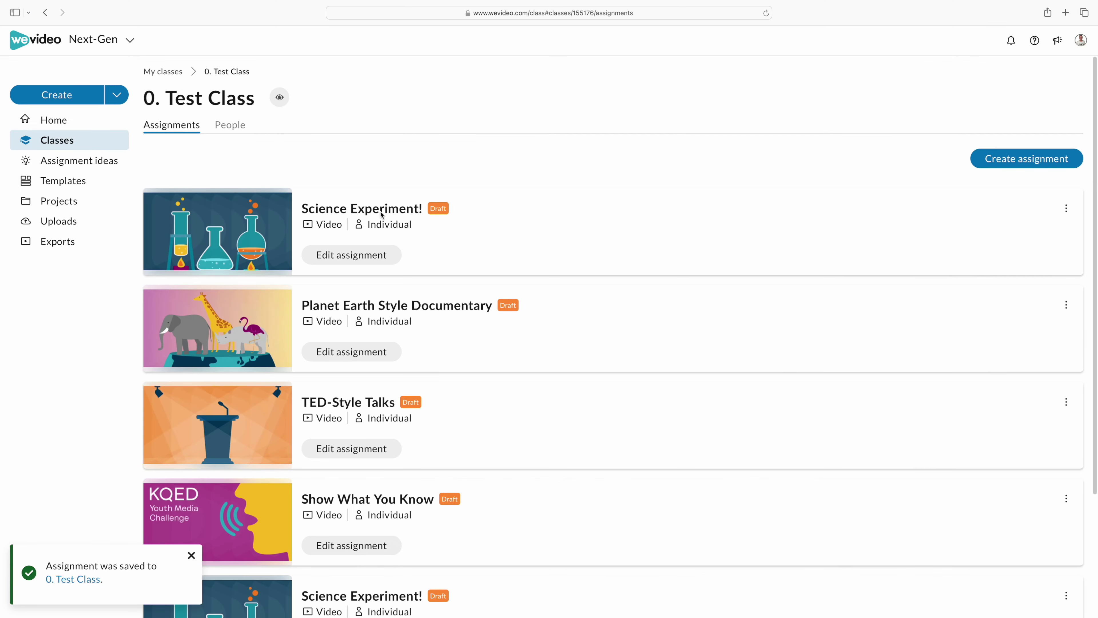
Edit Science Experiment! and set its due date to March 22
left_click(353, 256)
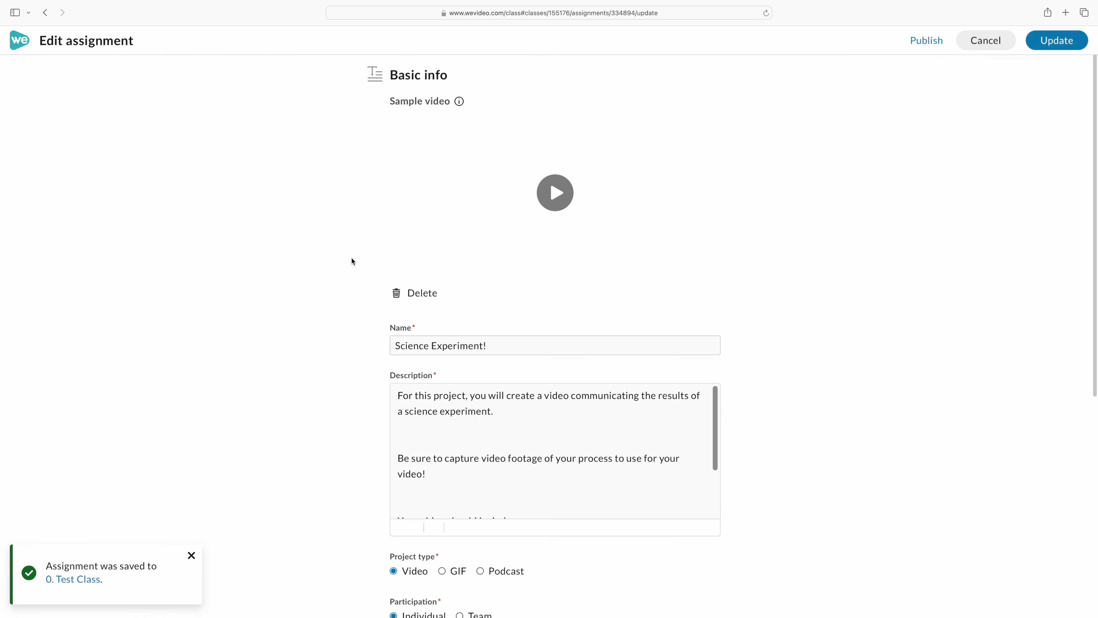
scroll(624, 357, "down", 3)
scroll(624, 353, "down", 5)
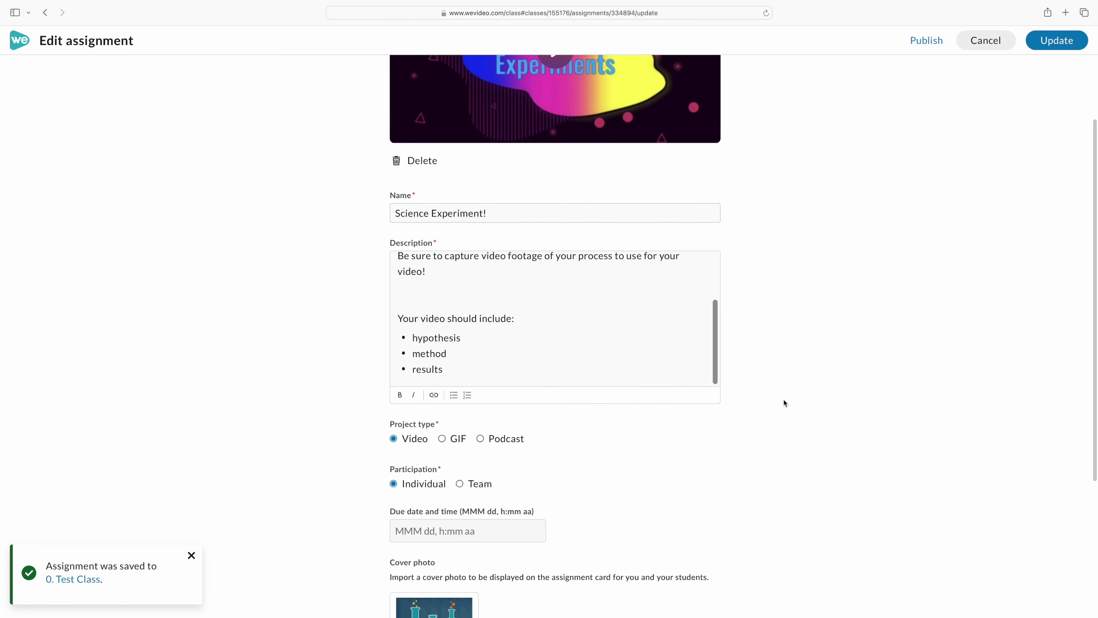
scroll(784, 399, "down", 5)
left_click(495, 370)
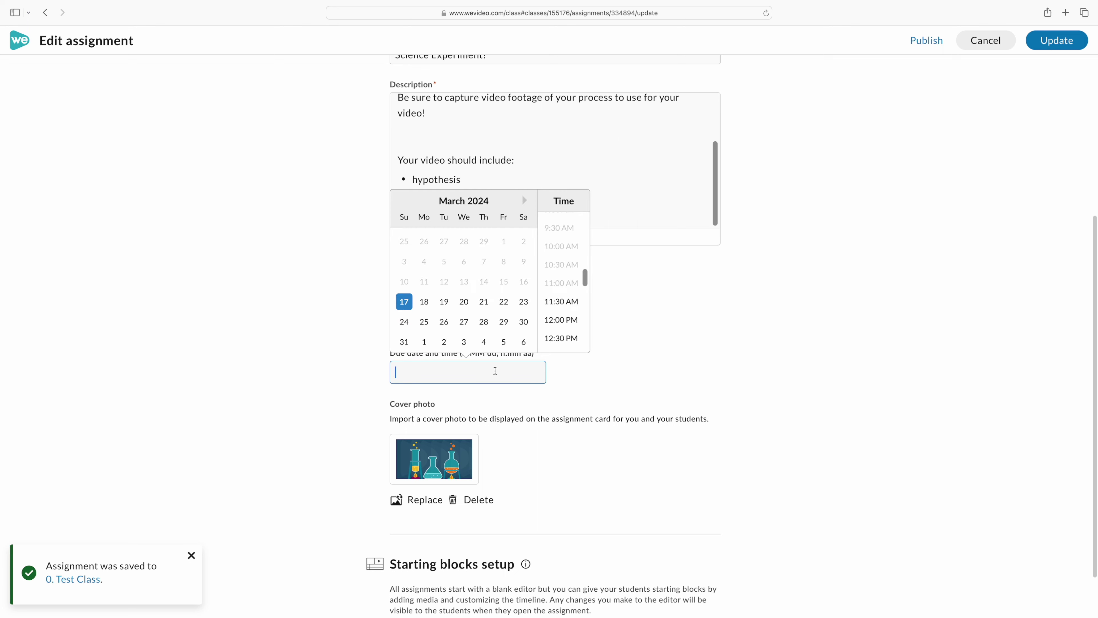
left_click(505, 303)
left_click(709, 318)
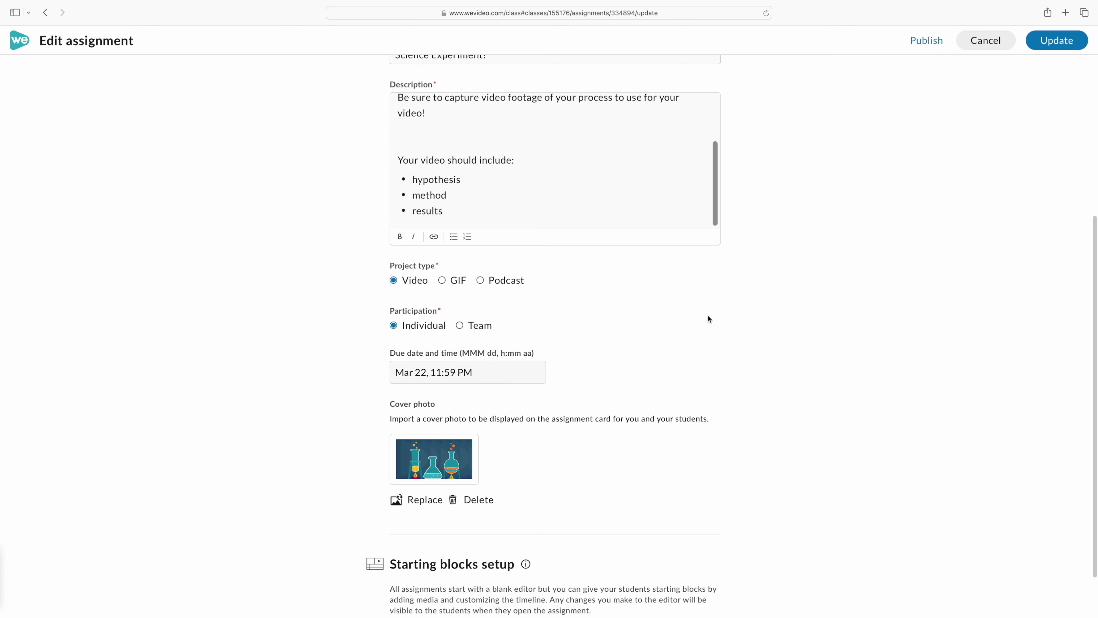
Open the starting blocks setup and leave it without adding anything
scroll(653, 392, "down", 2)
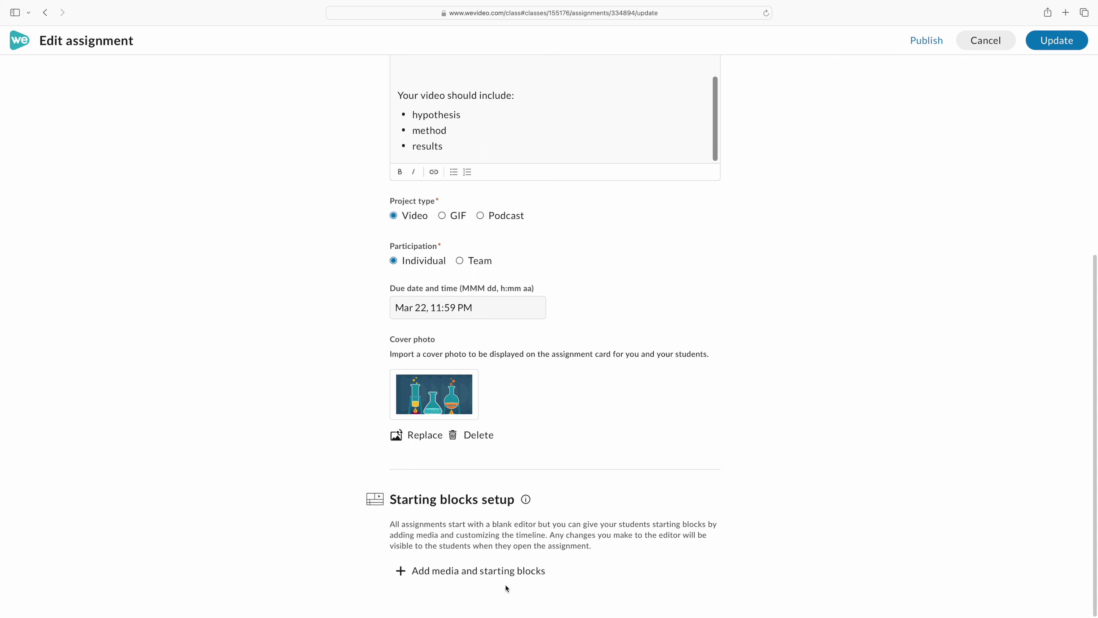
left_click(504, 570)
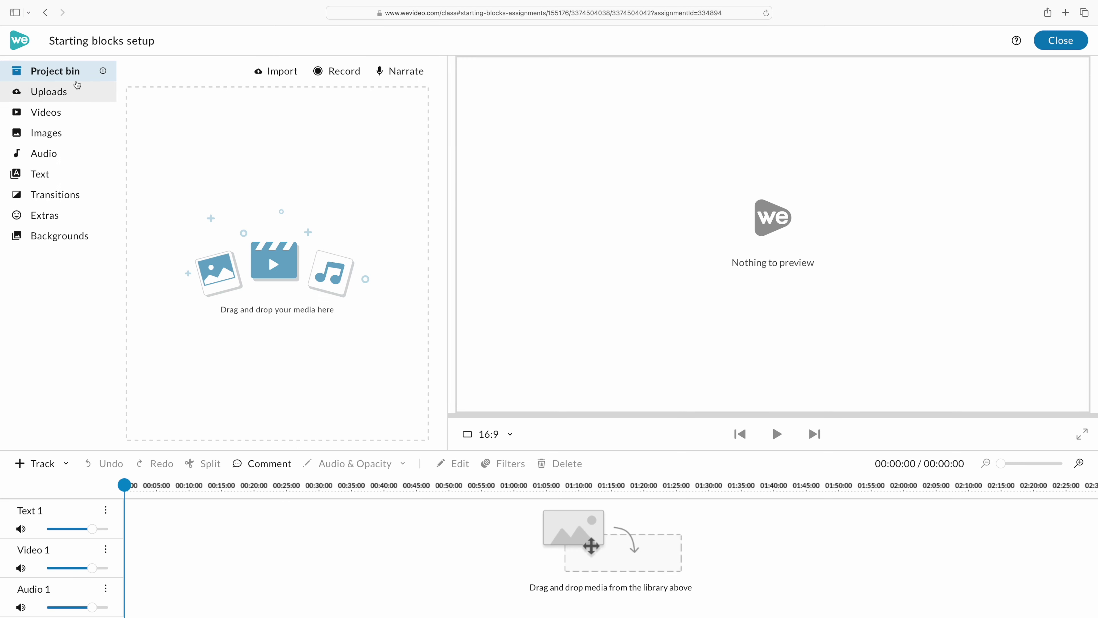
left_click(1047, 47)
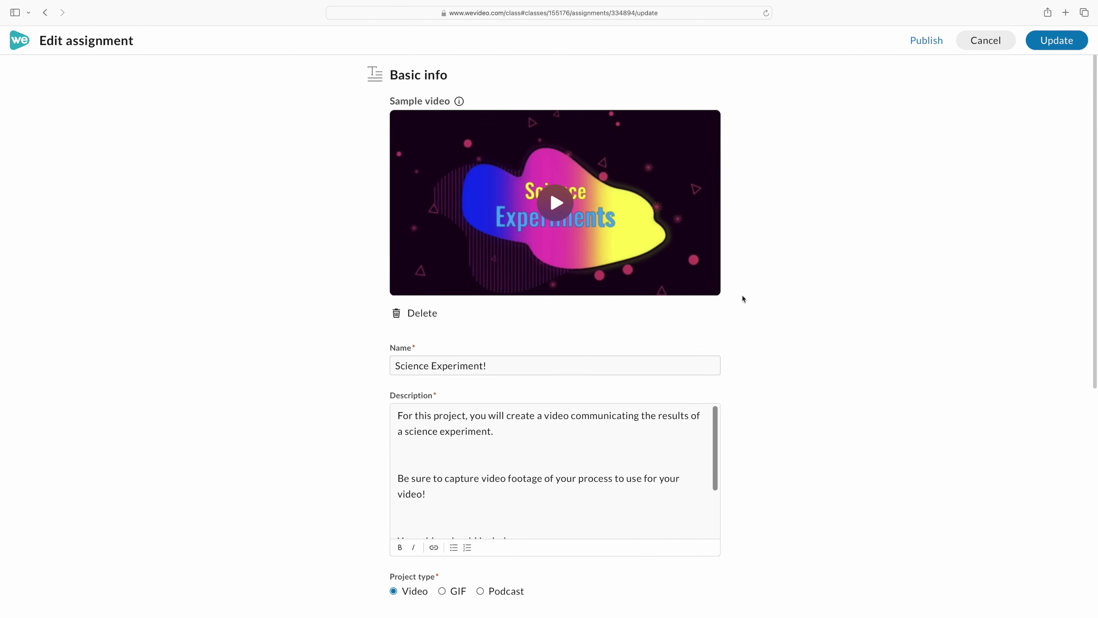
Save the assignment update and publish Science Experiment! from its actions menu
left_click(1046, 43)
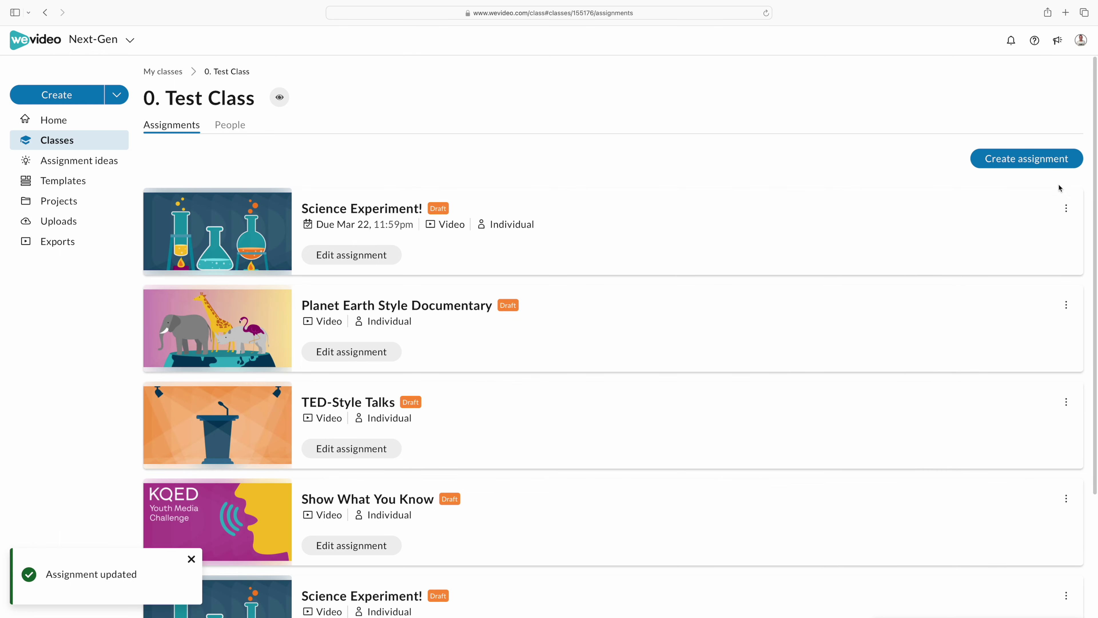
left_click(1066, 208)
left_click(1040, 190)
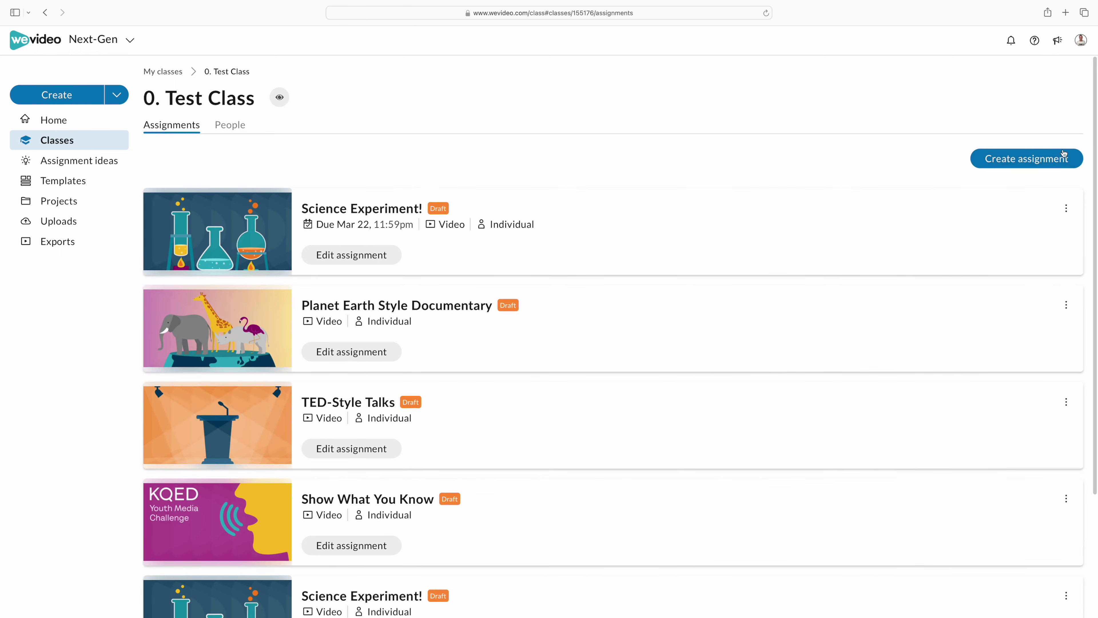
left_click(1066, 210)
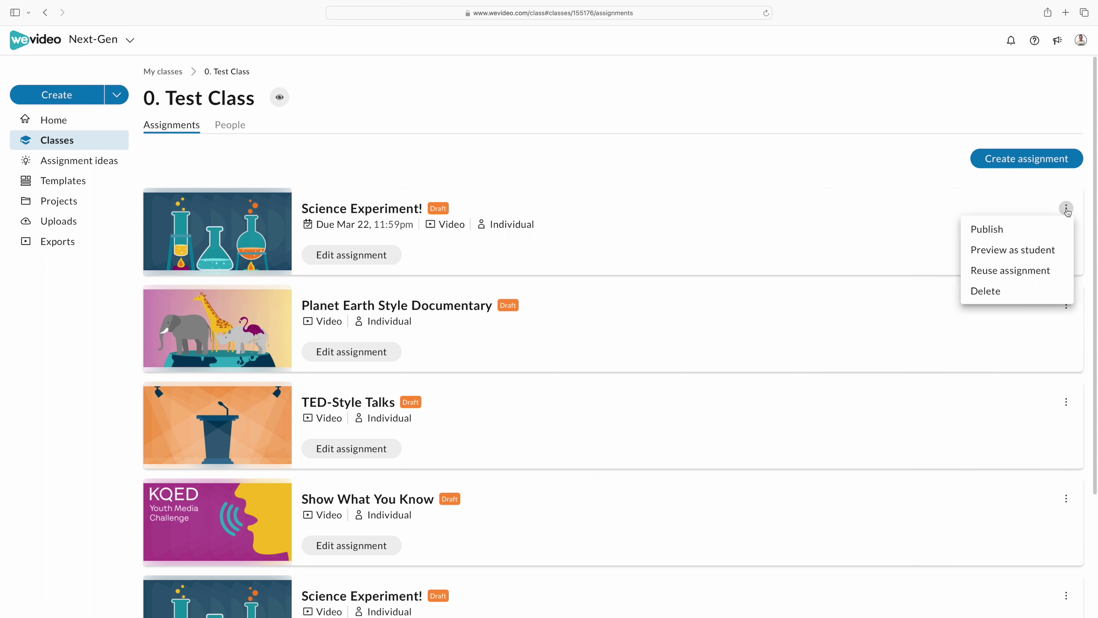
left_click(990, 236)
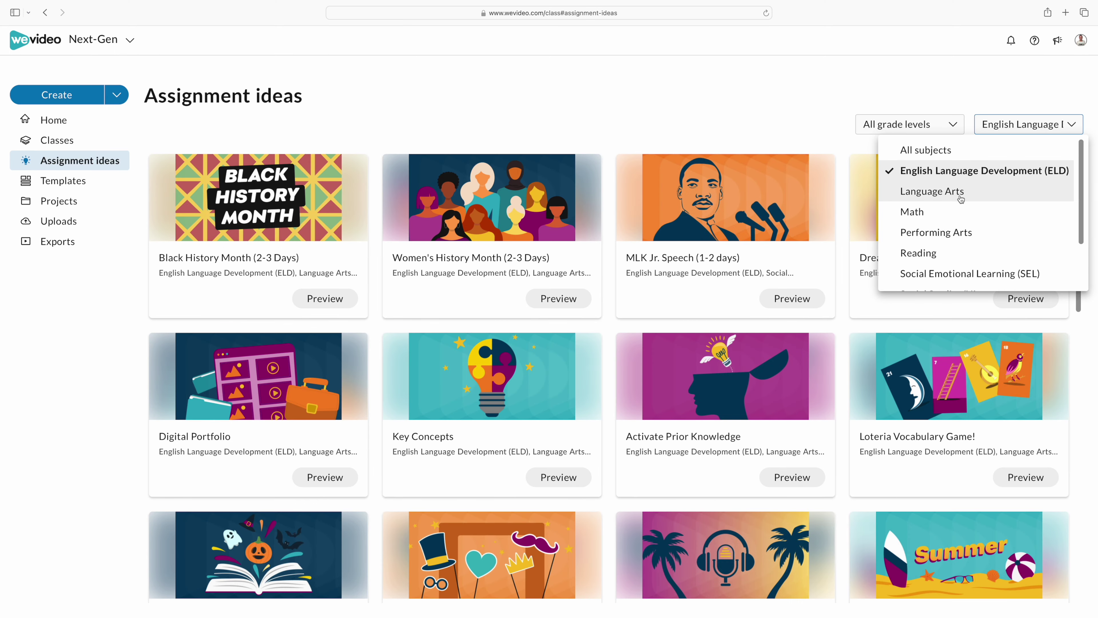
Filter ideas to Language Arts, preview Literary Character Analysis Video and play its sample
left_click(960, 199)
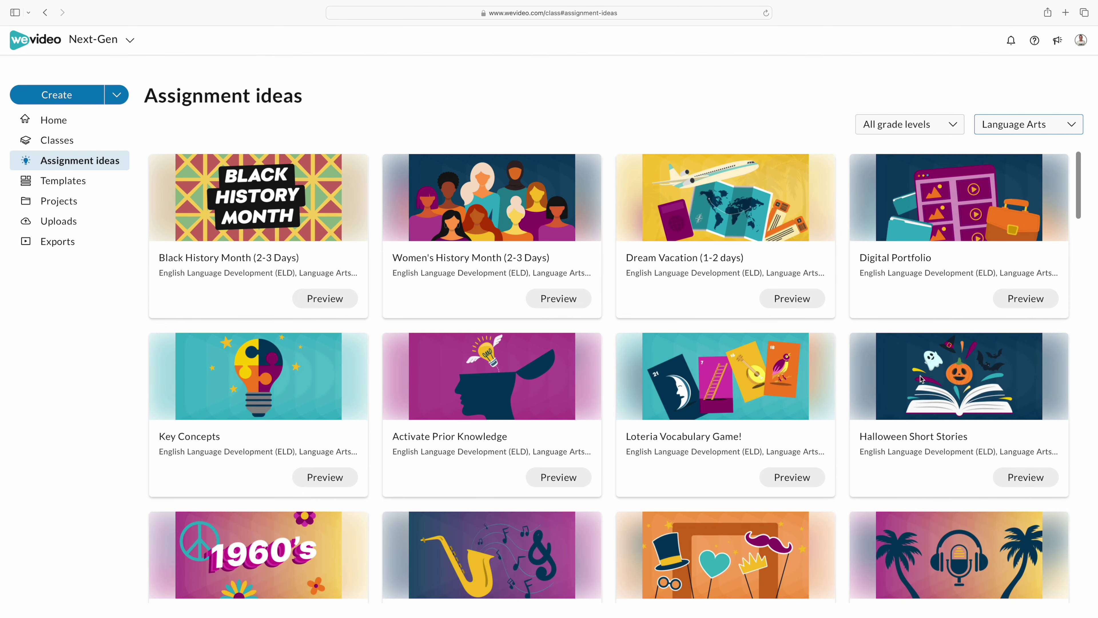
scroll(1025, 344, "down", 4)
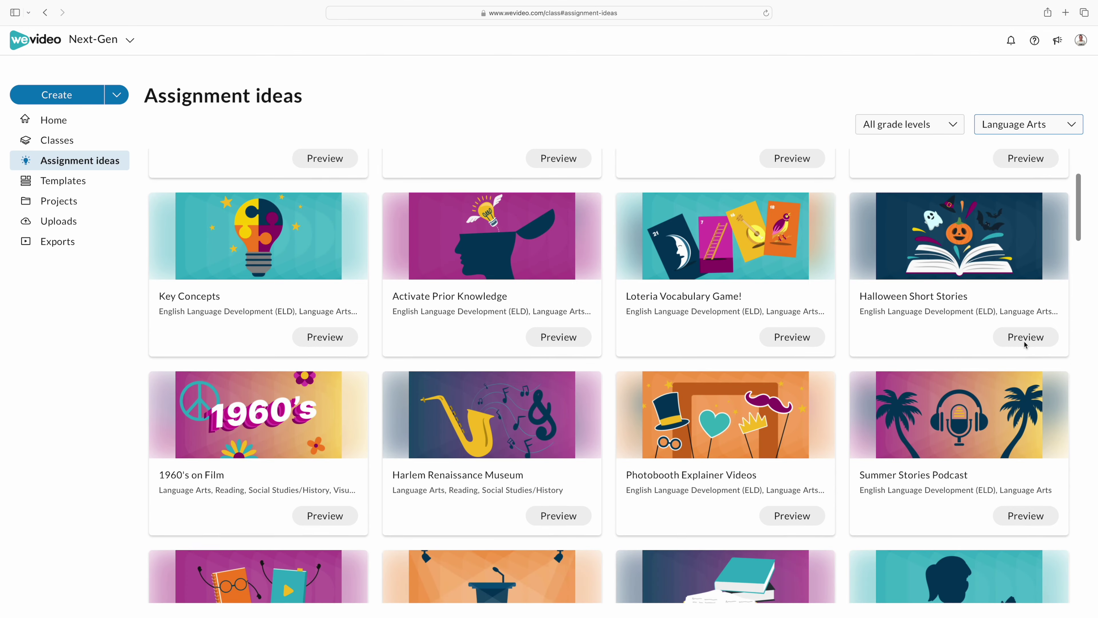
scroll(1026, 344, "down", 5)
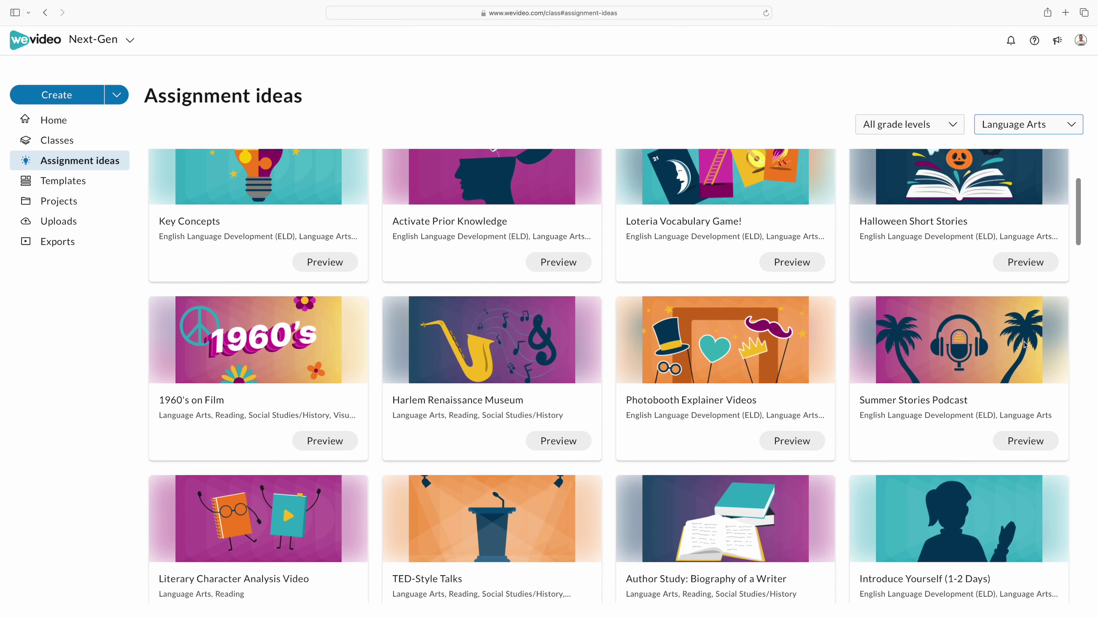
scroll(1026, 344, "down", 3)
scroll(1026, 344, "down", 1)
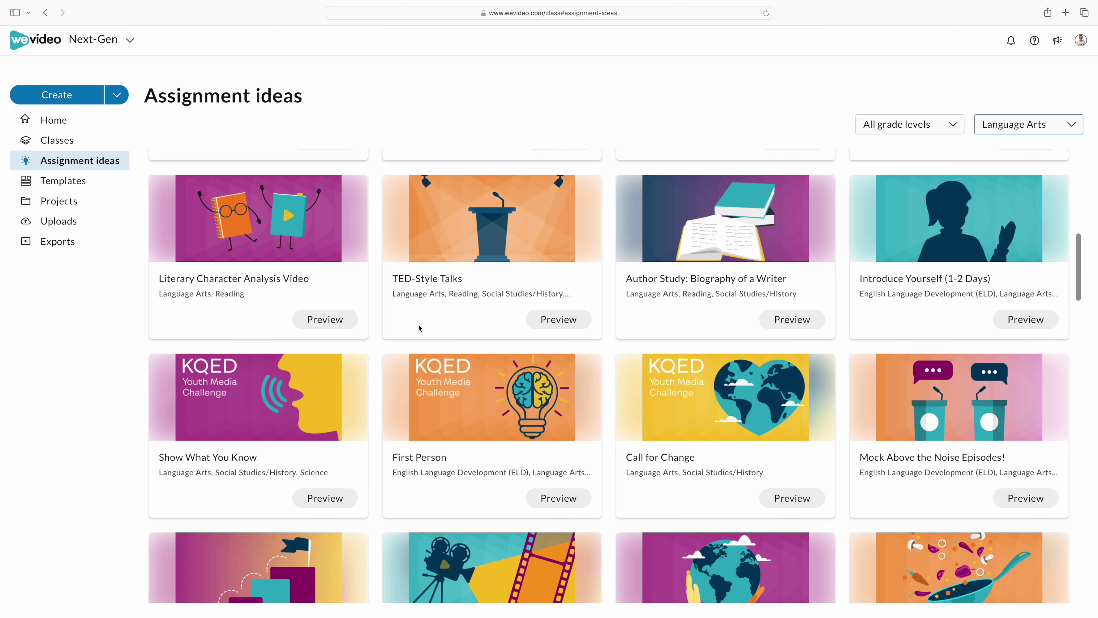
scroll(419, 328, "up", 2)
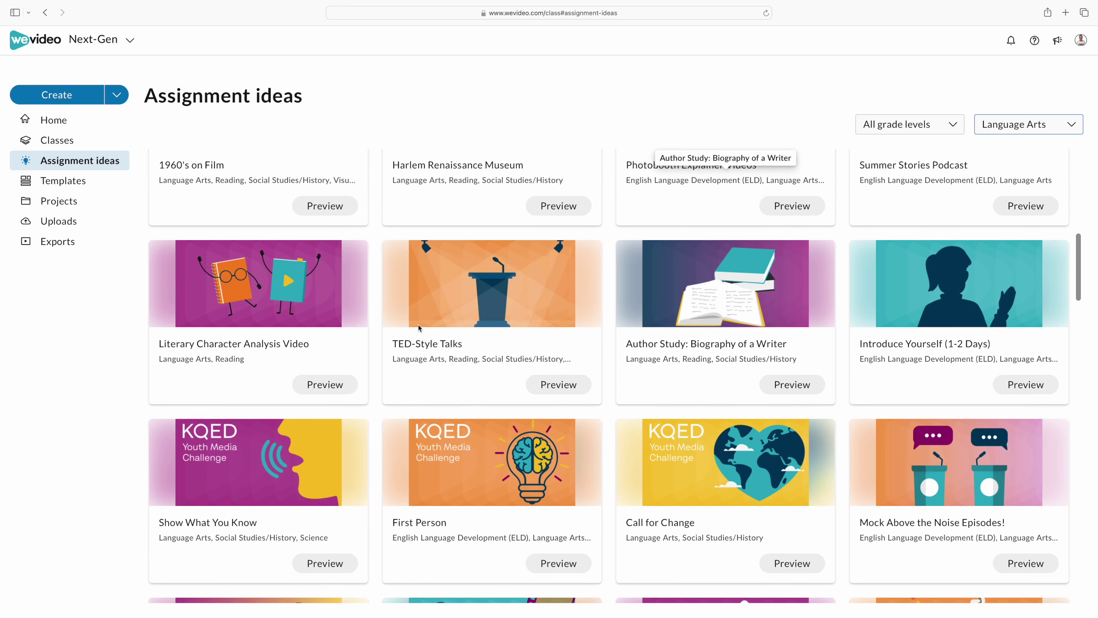
left_click(334, 391)
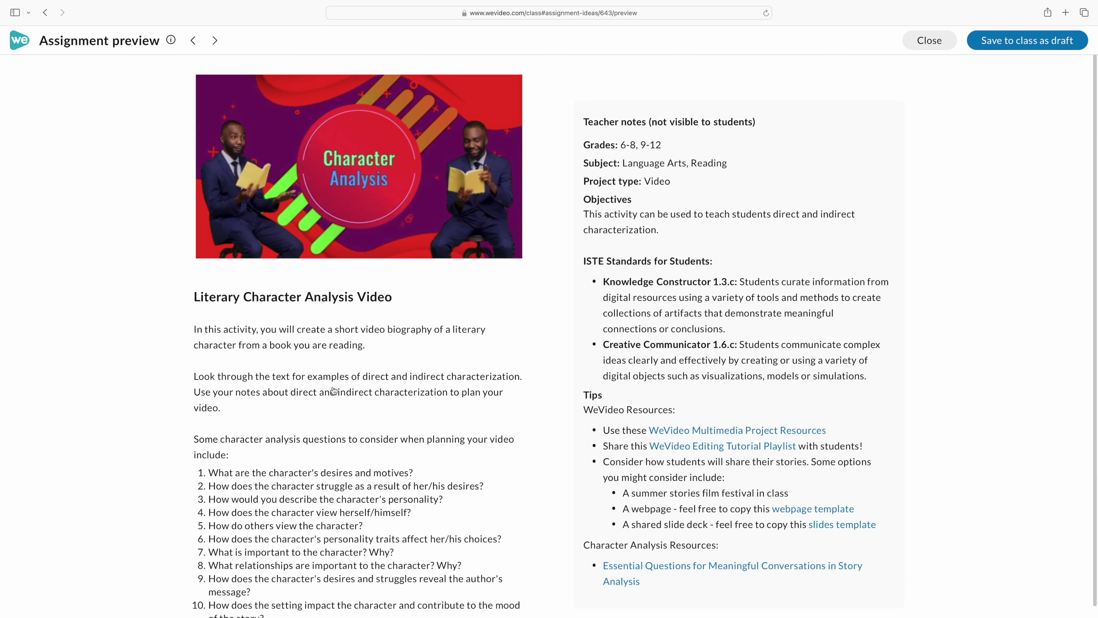
left_click(360, 175)
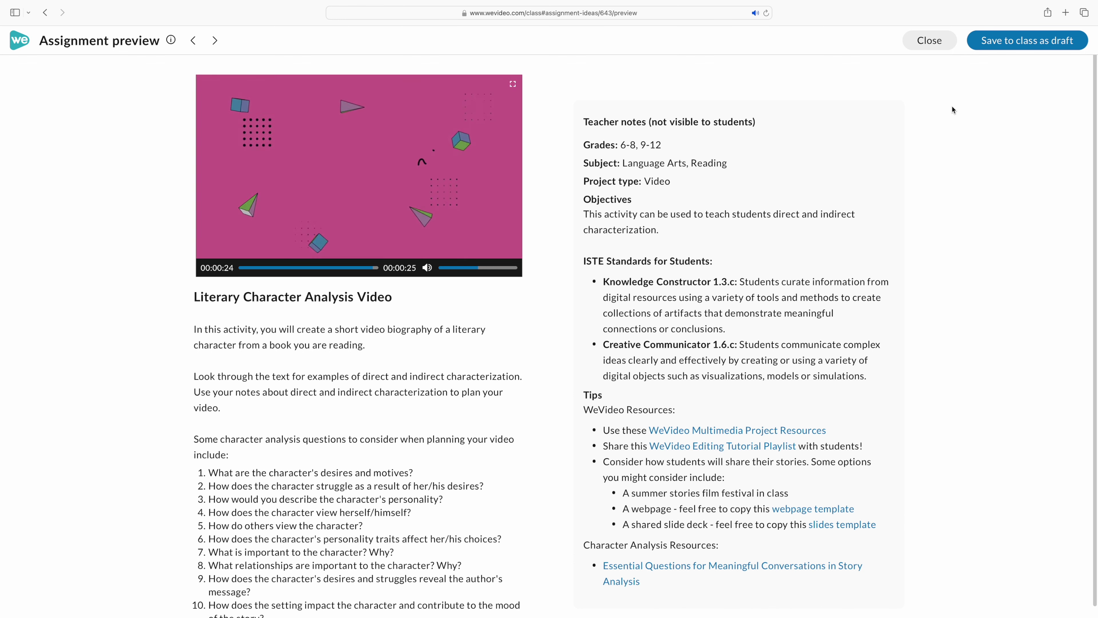
Save Literary Character Analysis Video as a draft to 0. Test Class and preview it as a student
left_click(1025, 40)
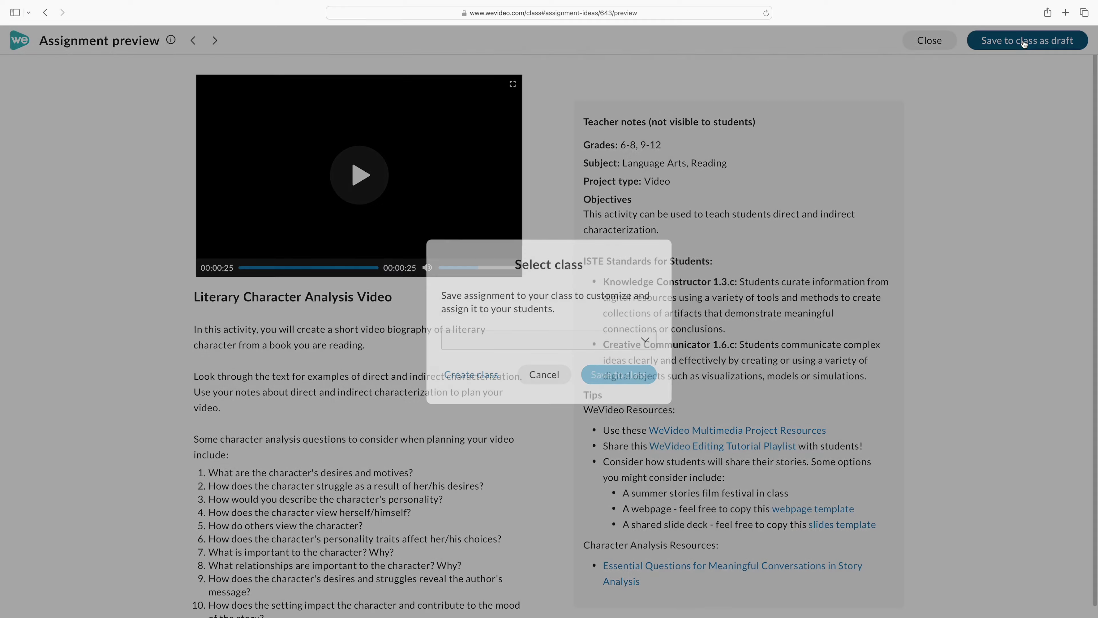
left_click(637, 340)
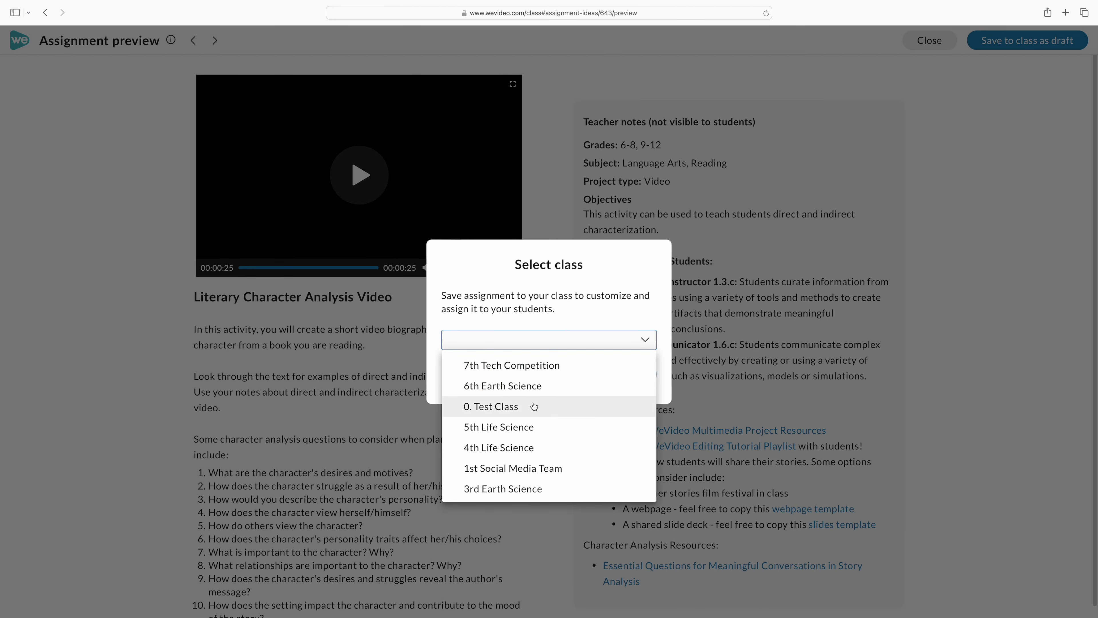
left_click(569, 406)
left_click(619, 374)
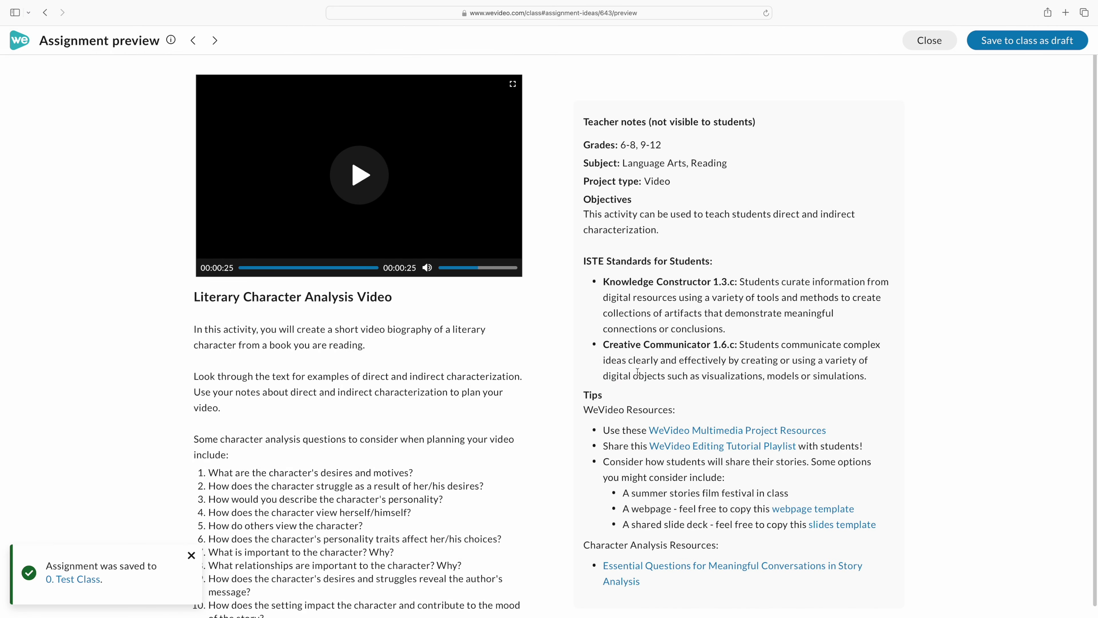
left_click(77, 582)
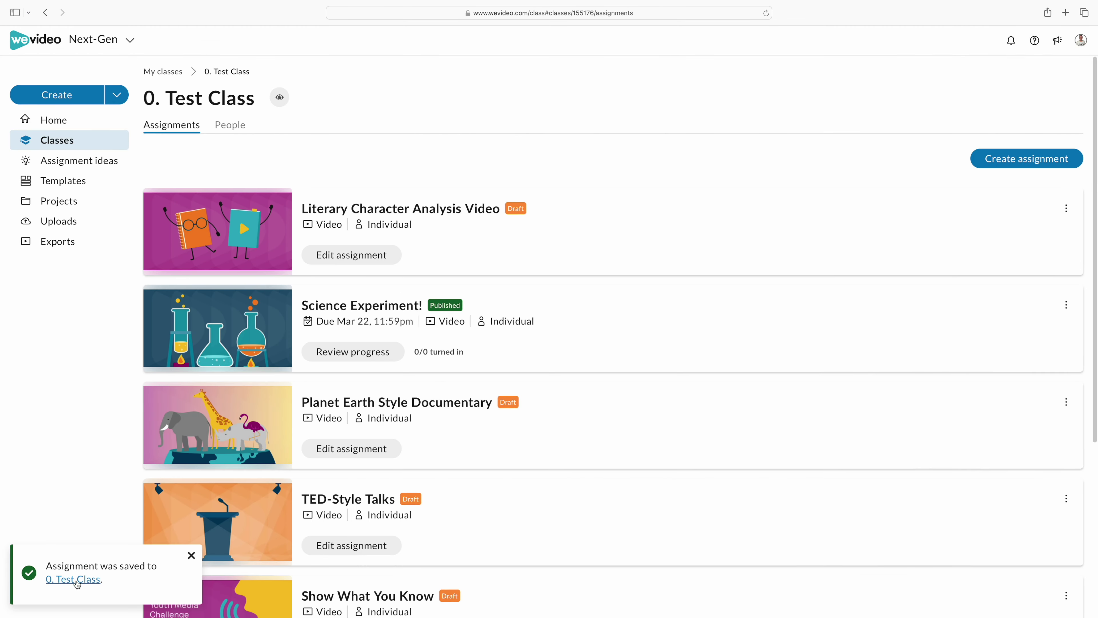
left_click(1066, 209)
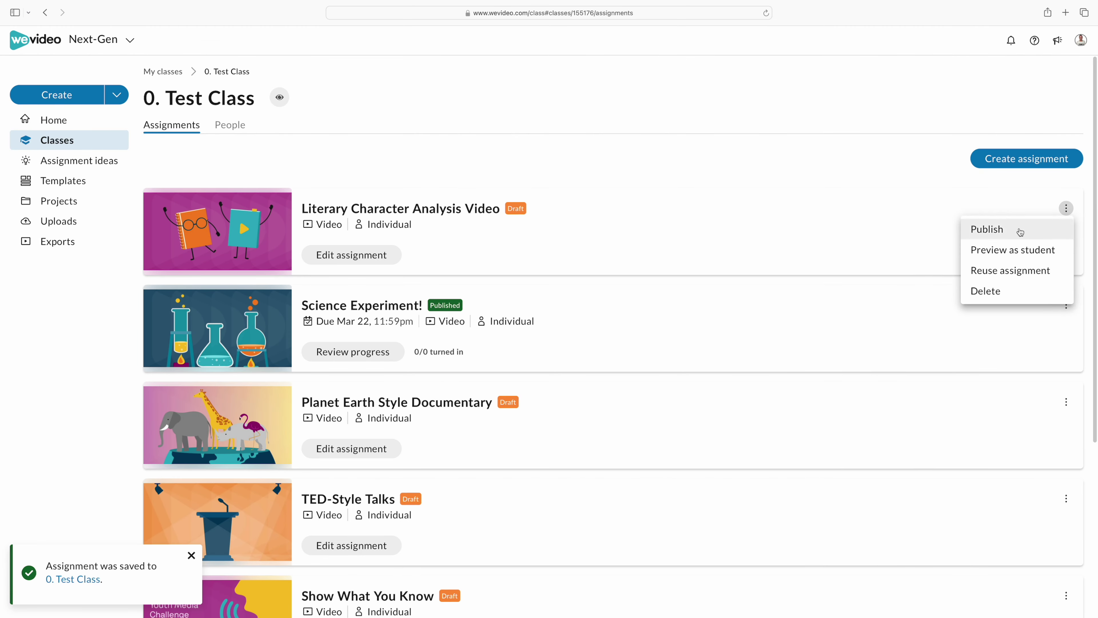
left_click(1006, 257)
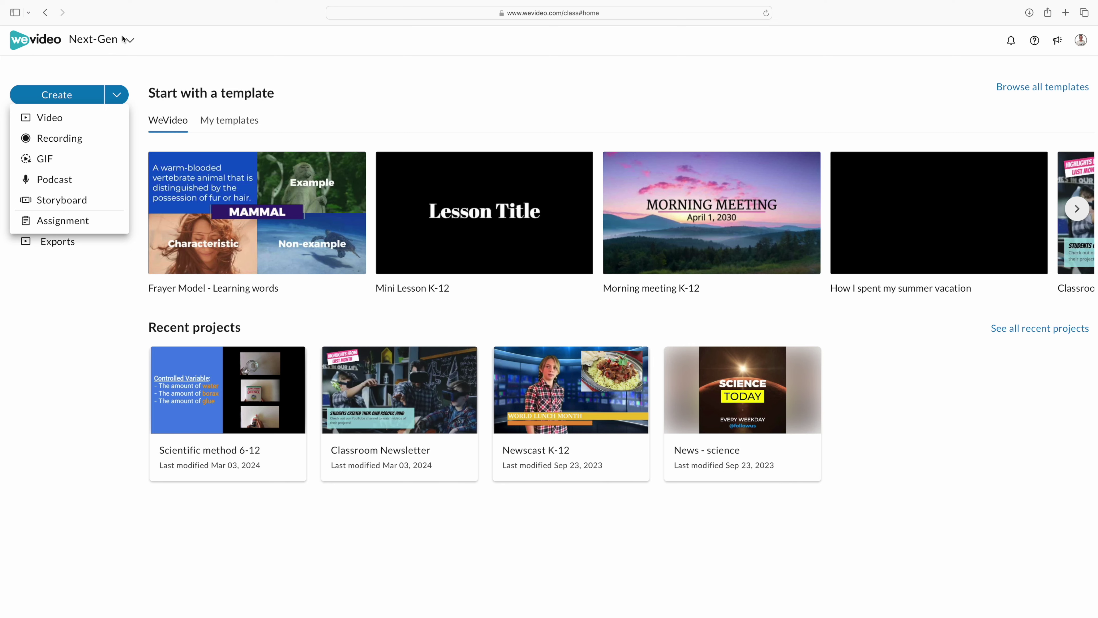
In Interactivity, create an interactive video from YouTube's 'Punnett Squares: A Student How to Guide'
left_click(124, 40)
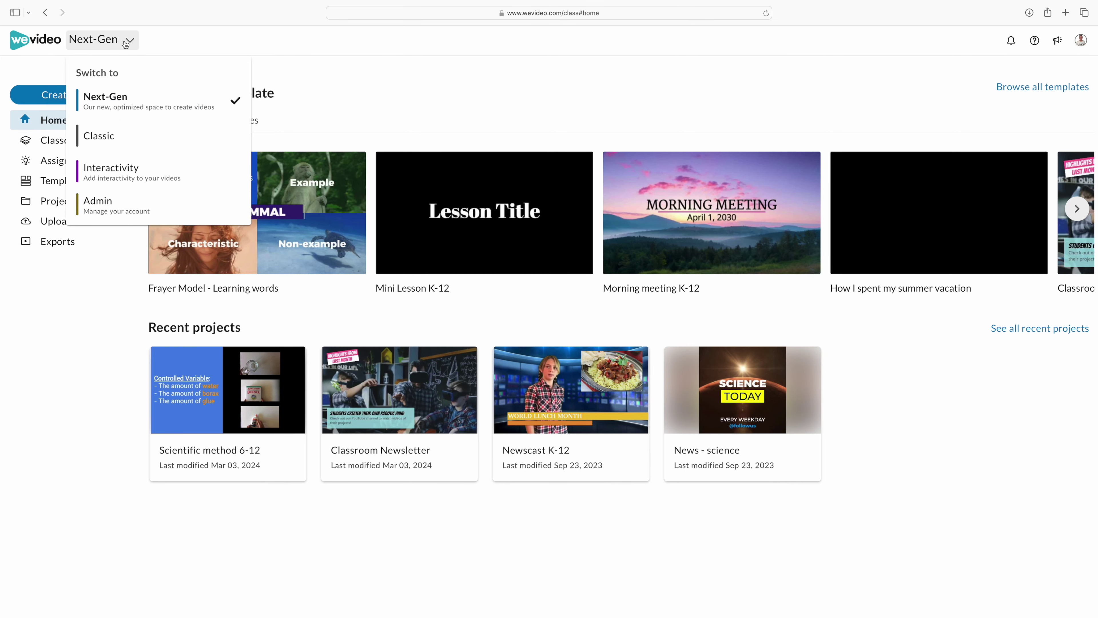
left_click(118, 177)
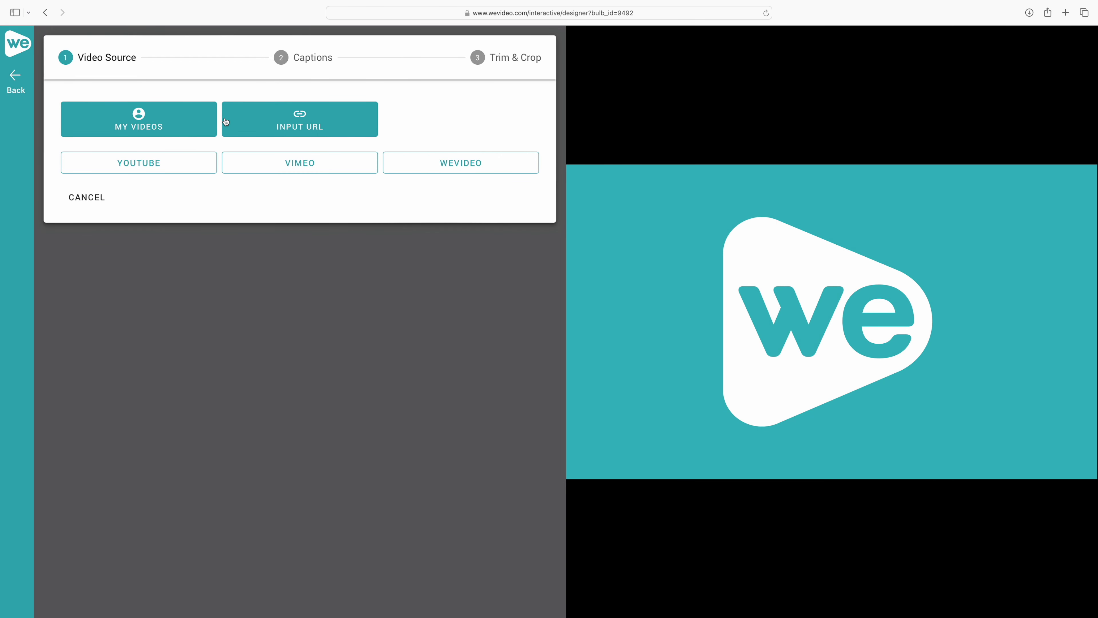
left_click(189, 168)
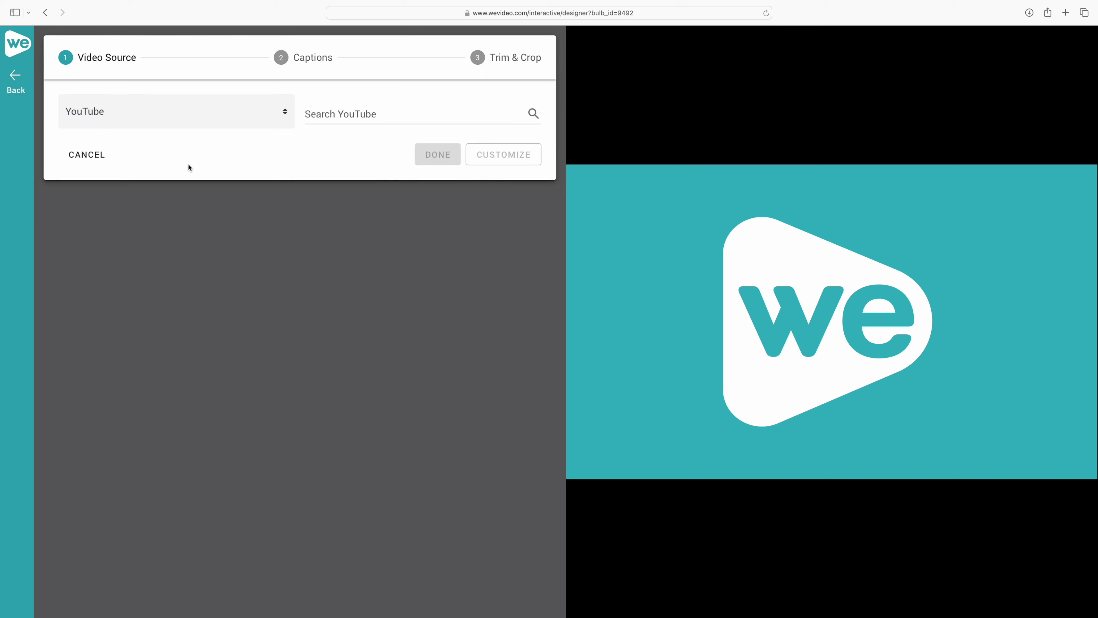
left_click(197, 122)
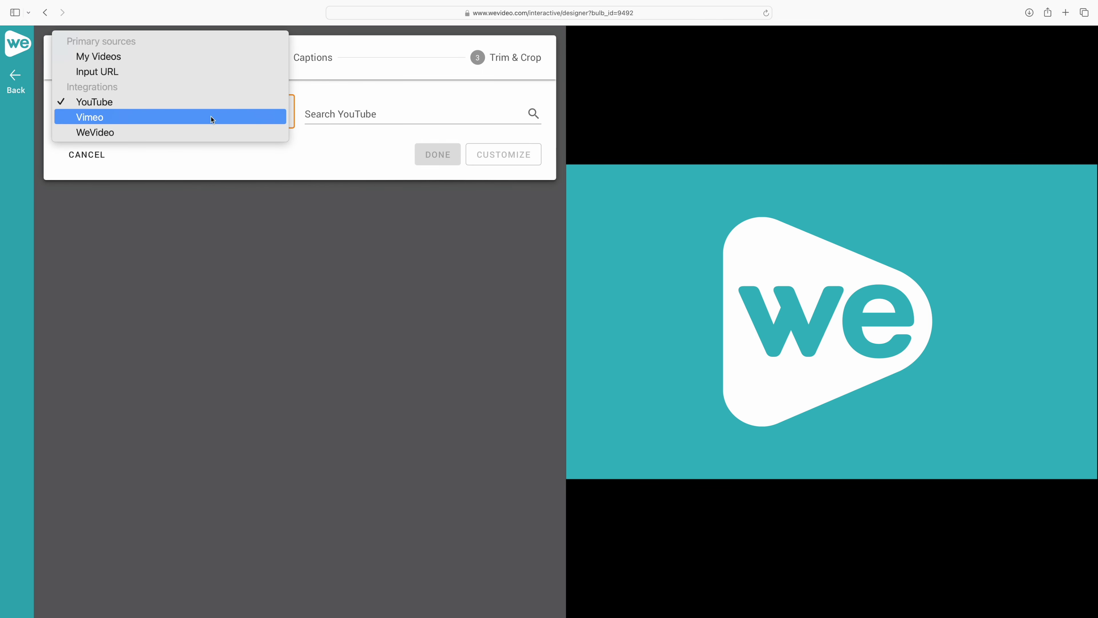
left_click(360, 117)
left_click(534, 115)
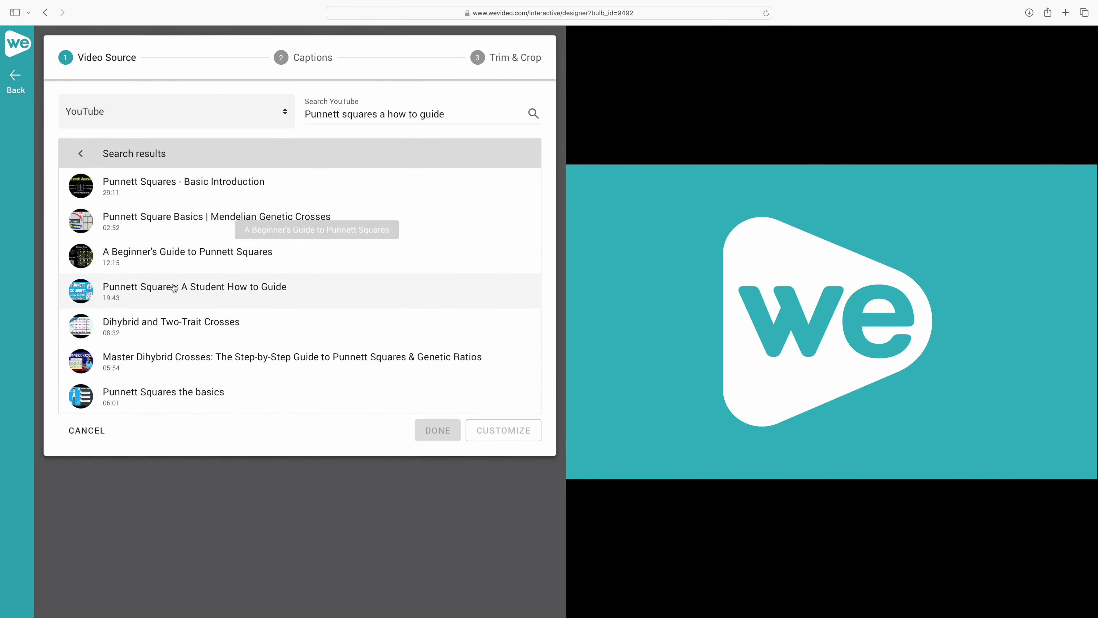
left_click(264, 289)
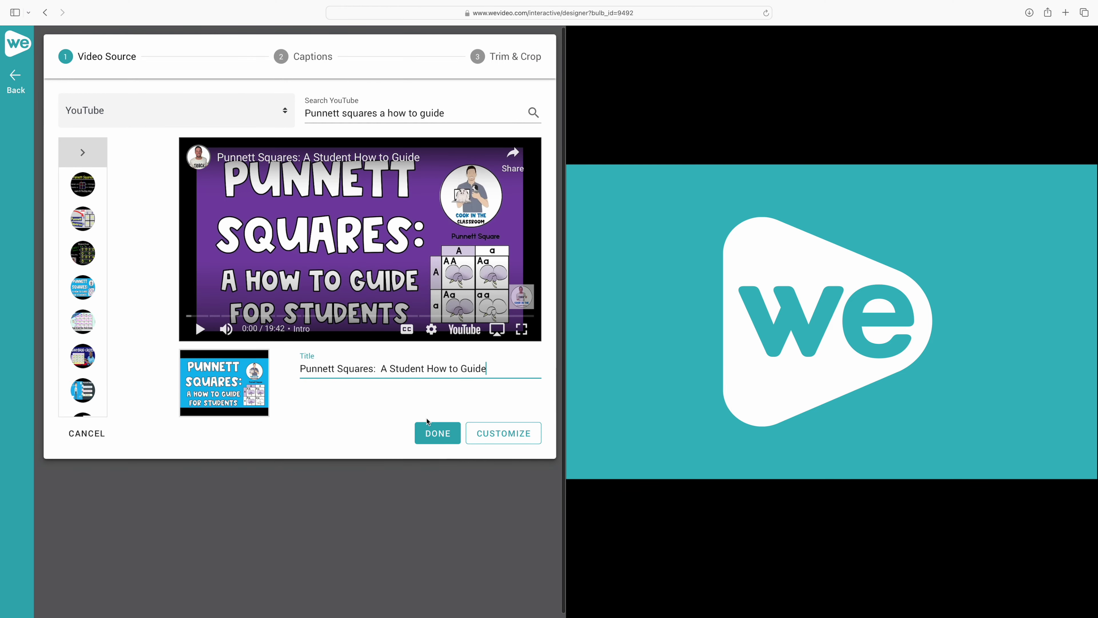
left_click(503, 434)
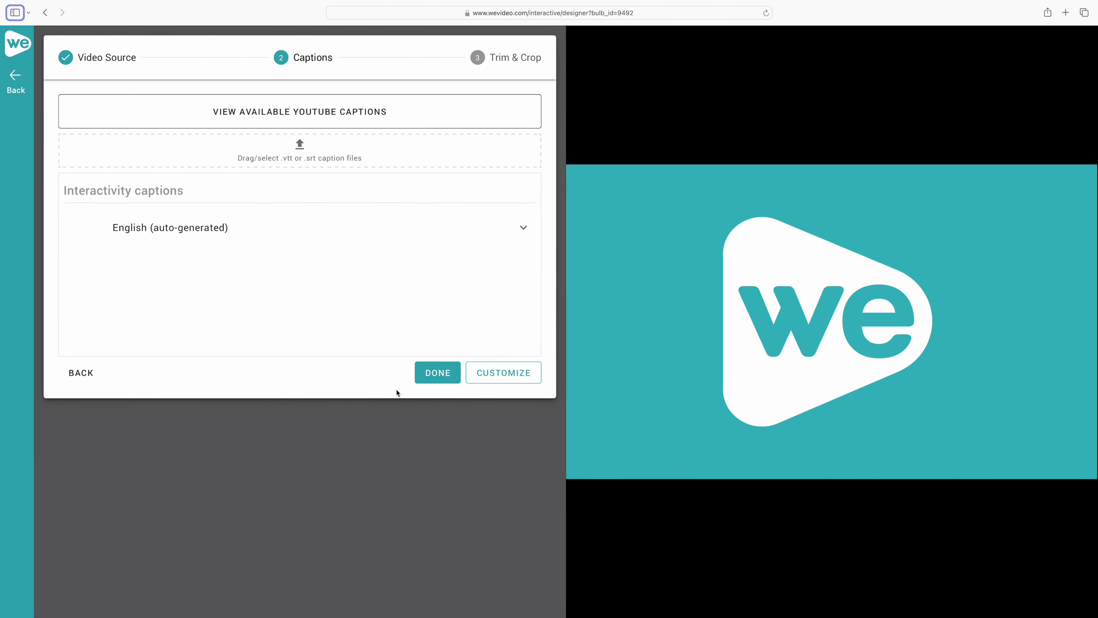
left_click(437, 373)
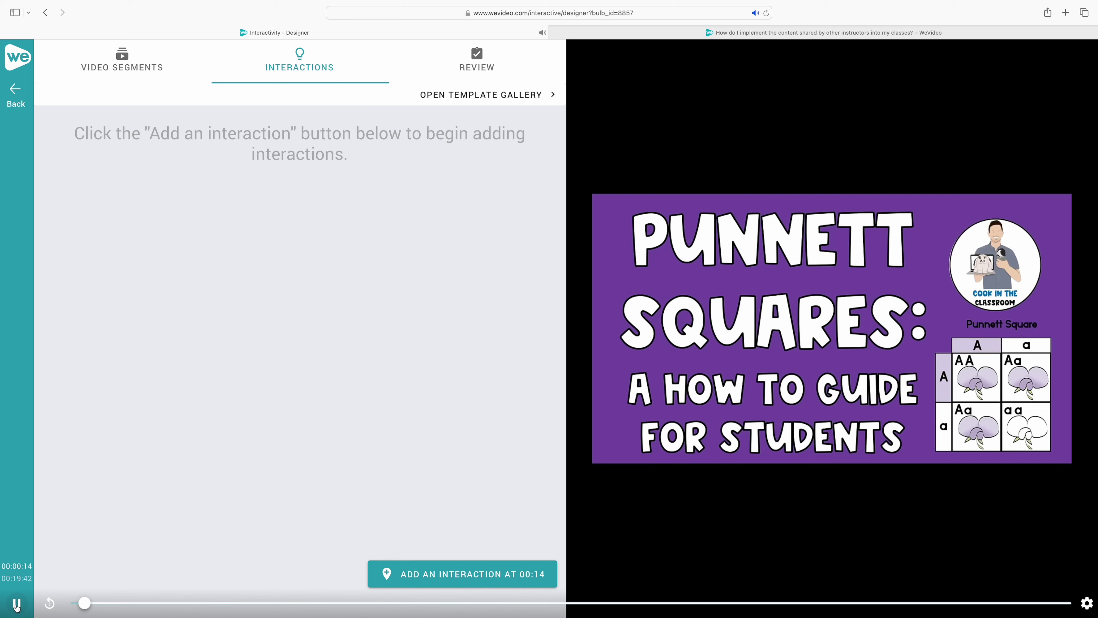
Add a 01:51 free-response question asking for three inherited traits, e.g. height, hair color
left_click(145, 603)
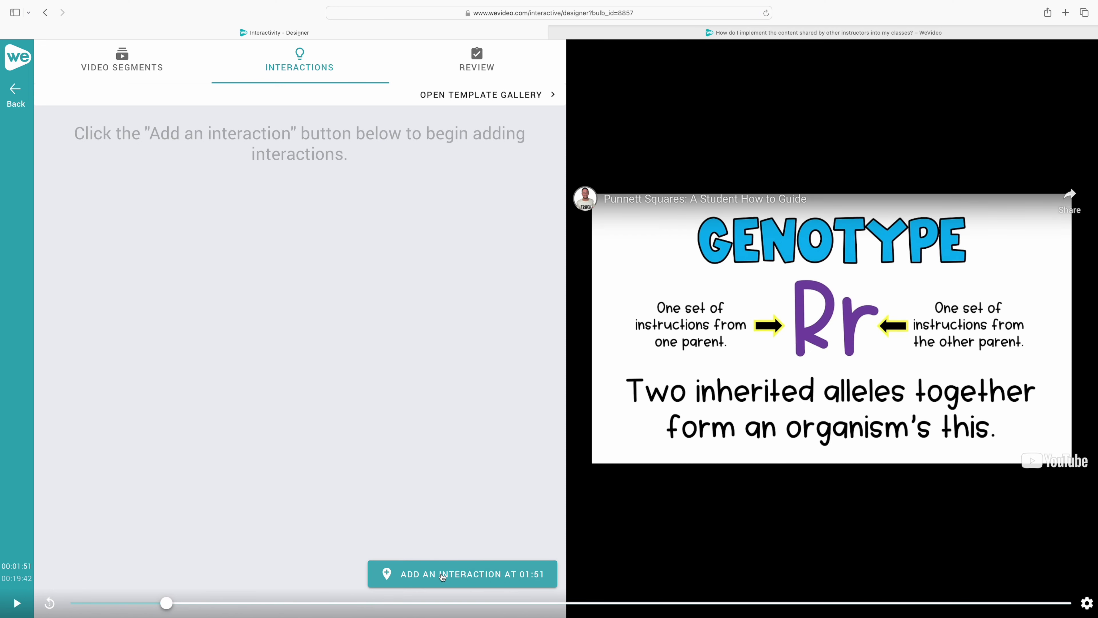
left_click(441, 576)
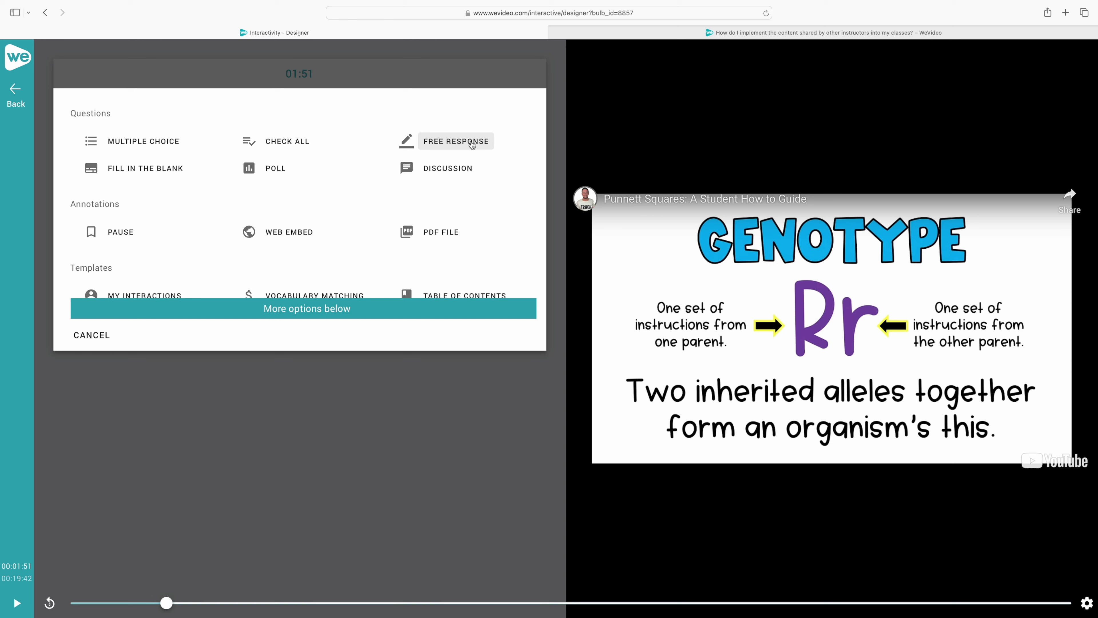
left_click(472, 145)
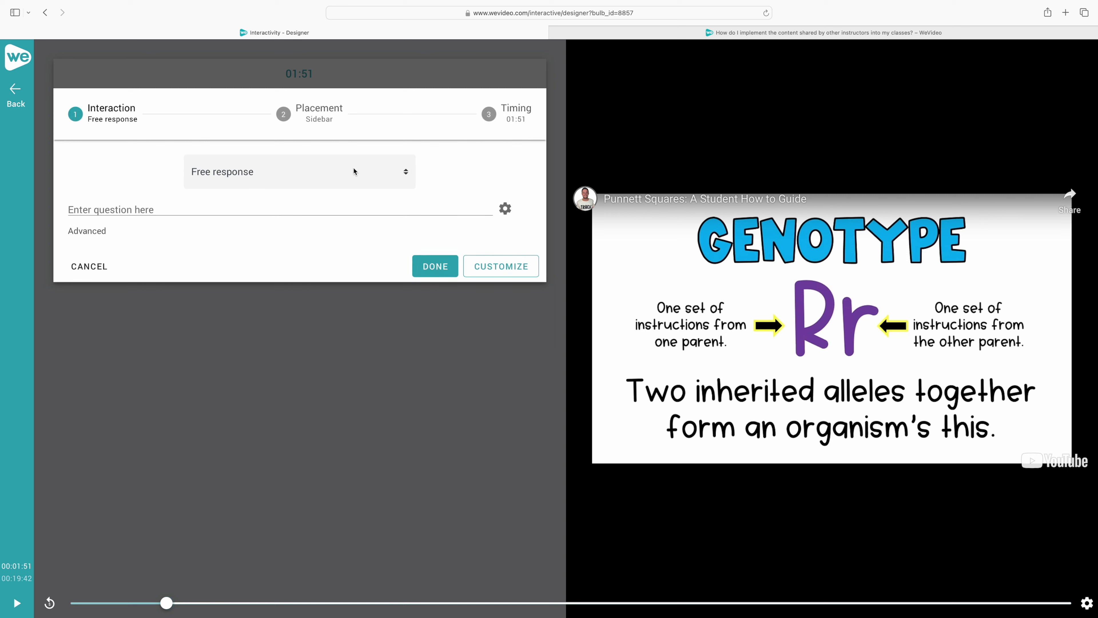
type("What are three examples of a characteristic that could be passed down from parent")
type("s to offs")
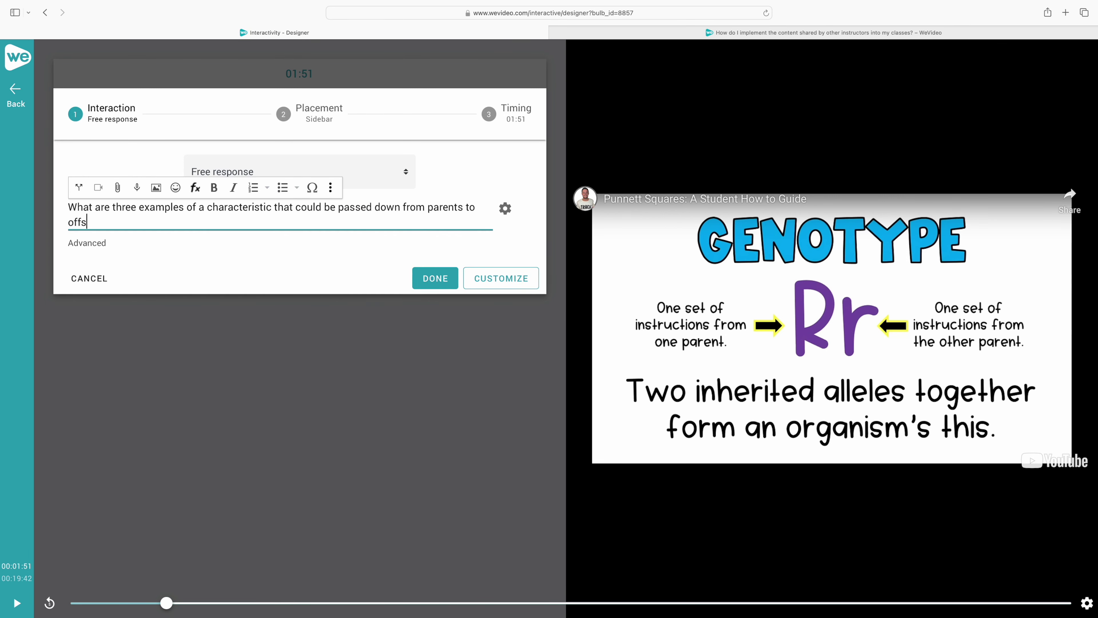
type("pring?  Example:  height, hair color")
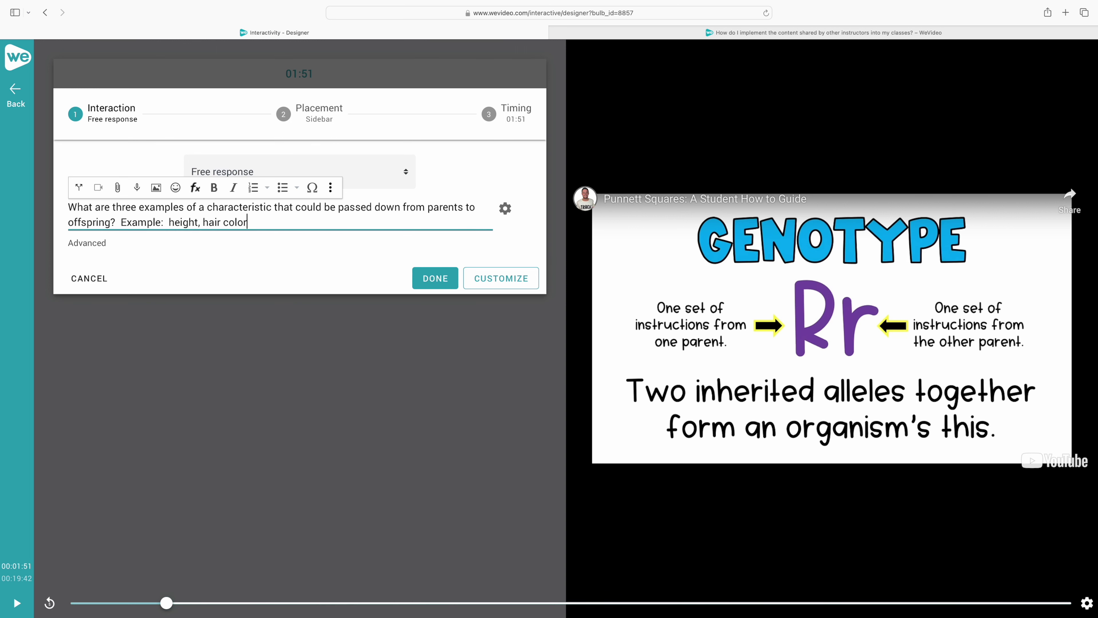
type(".")
left_click(436, 277)
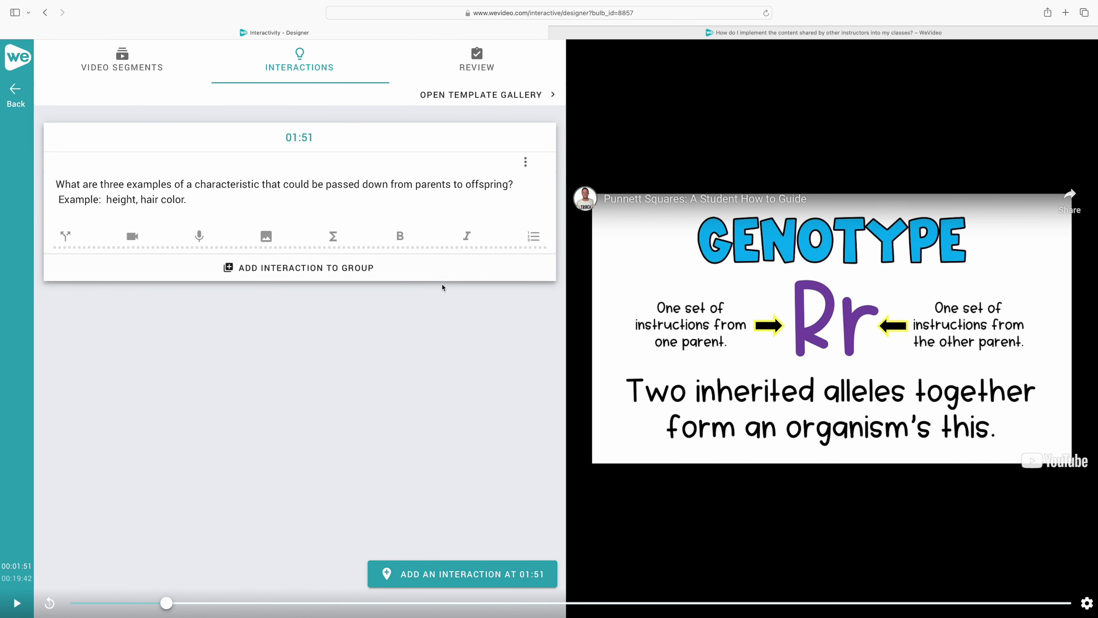
left_click(35, 602)
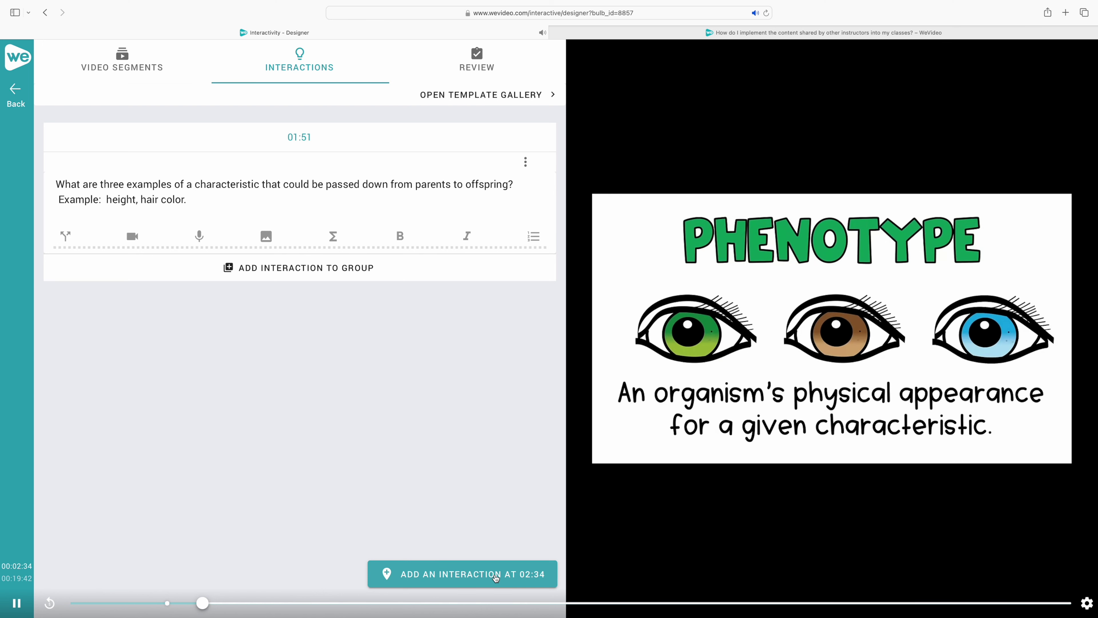
Add a 02:35 multiple-choice question with 'The physical appearance for a given characteristic' marked correct
left_click(496, 578)
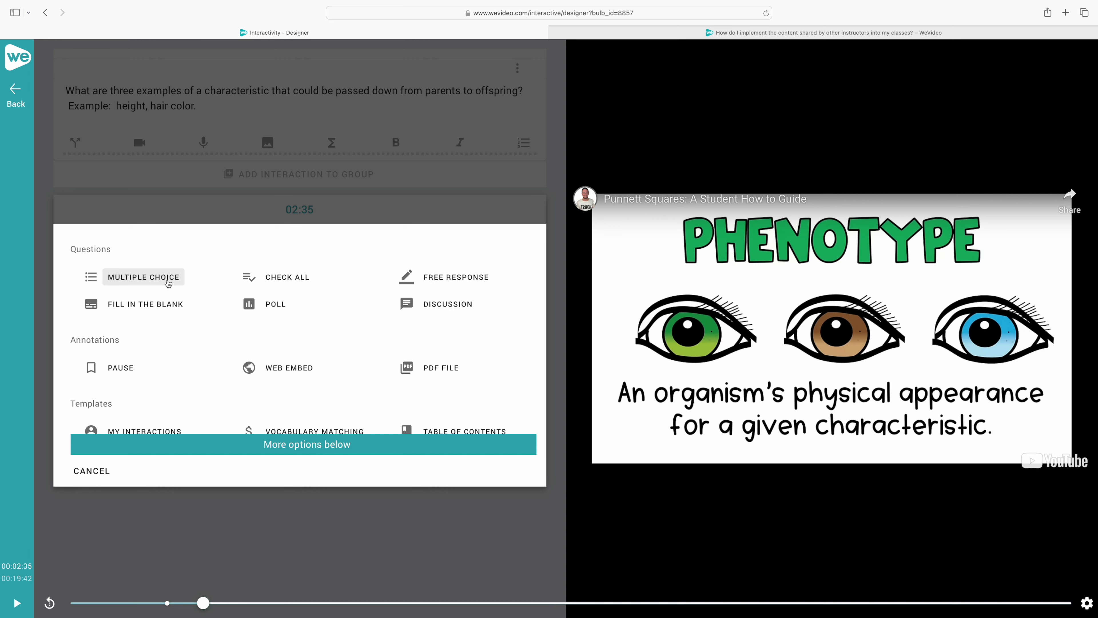
left_click(168, 281)
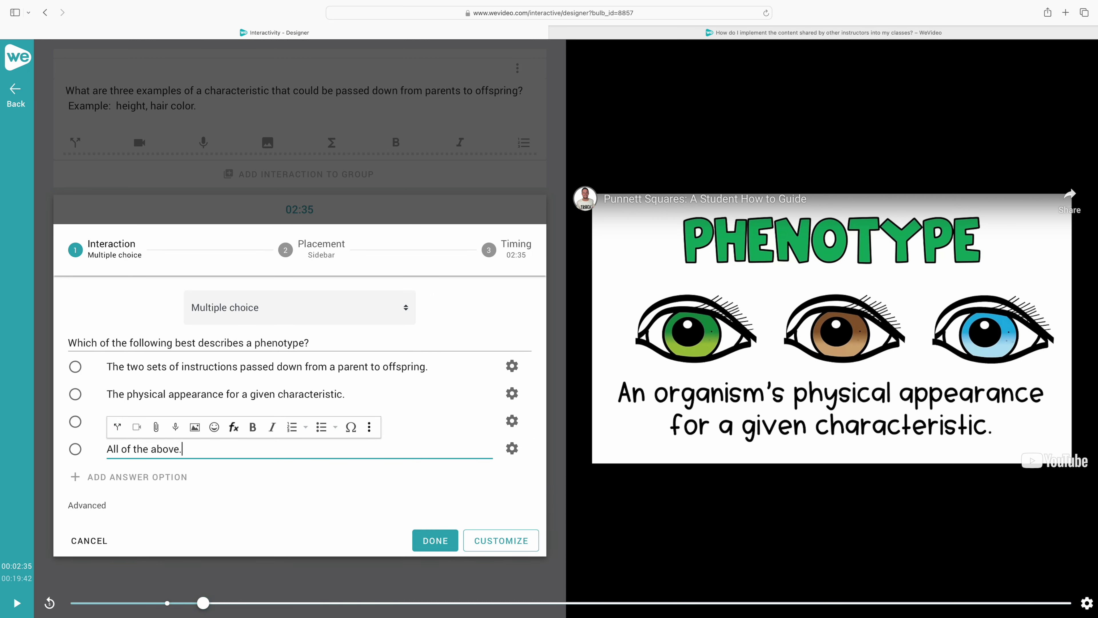
type(".")
left_click(398, 504)
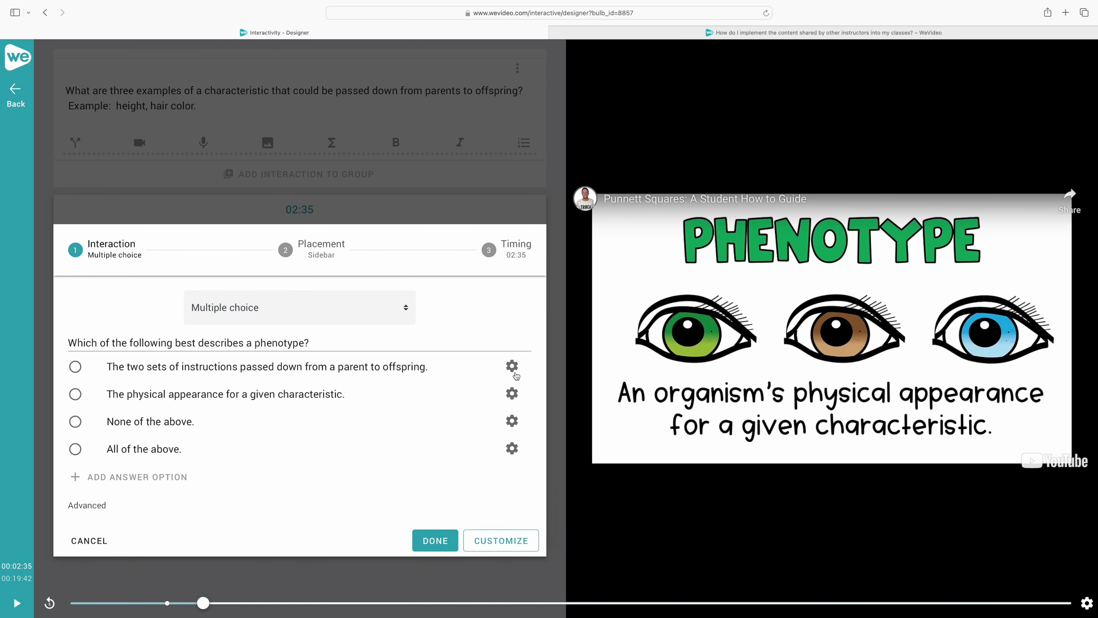
left_click(511, 395)
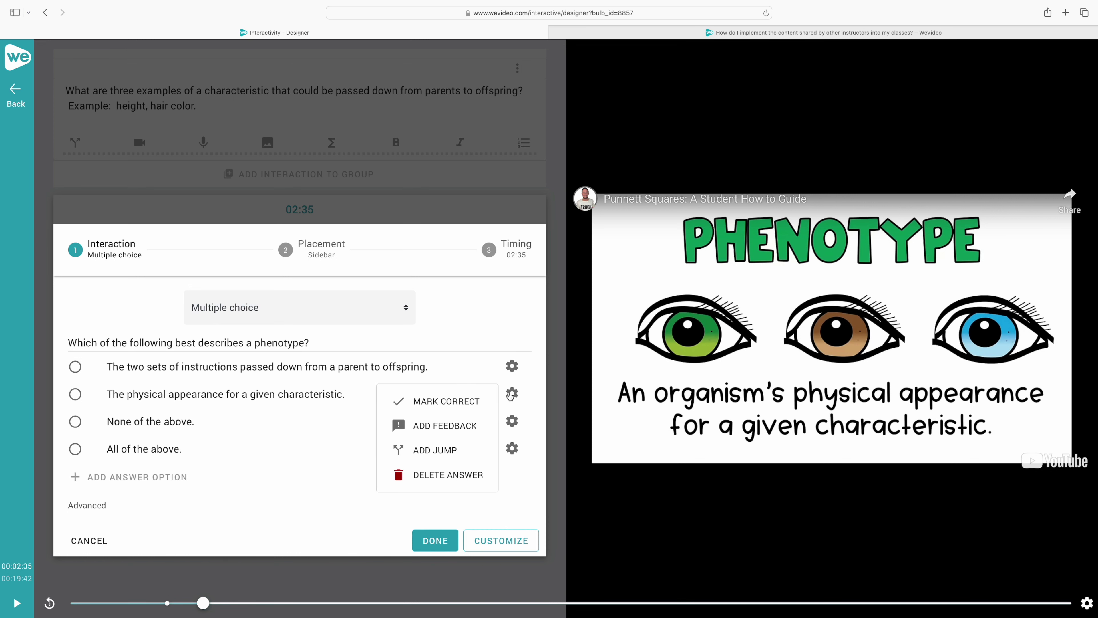
left_click(425, 400)
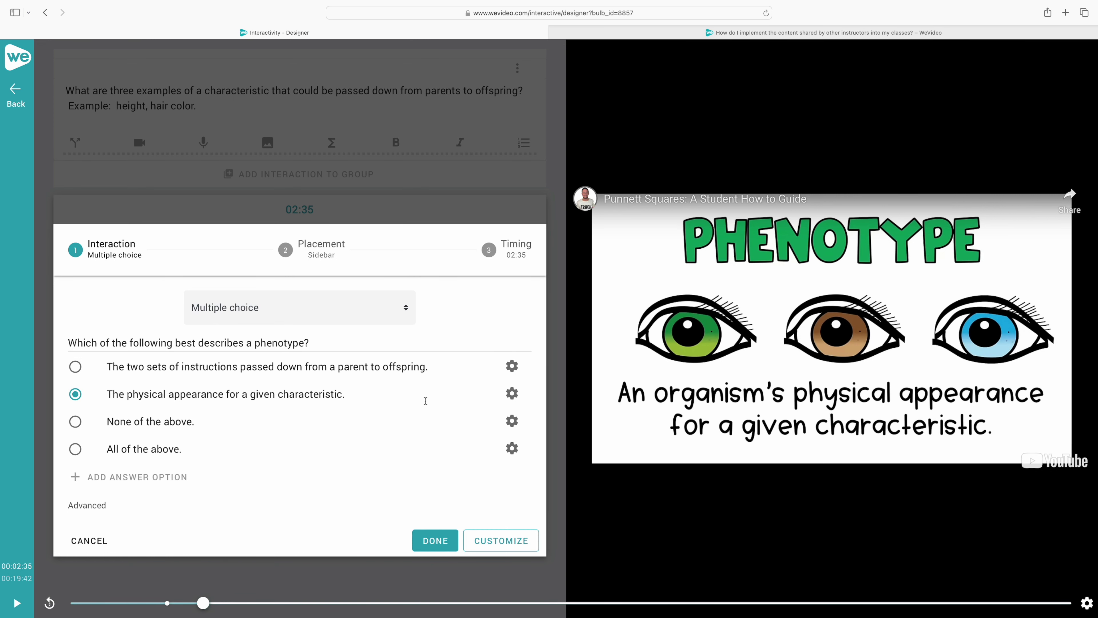
left_click(441, 541)
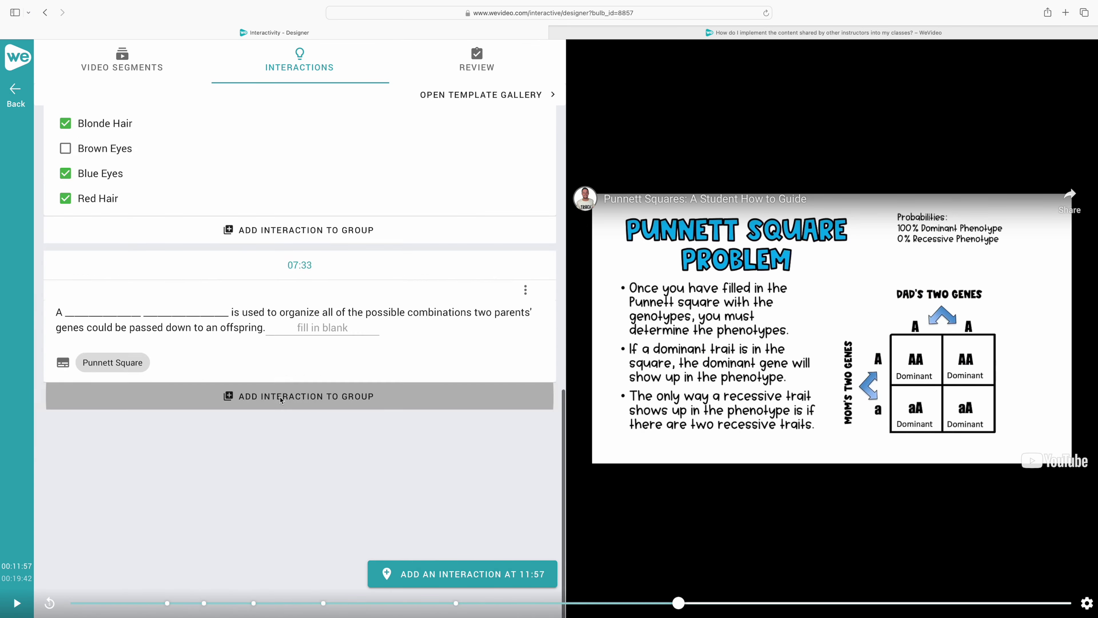
left_click(280, 397)
Add a web embed interaction to the 07:33 group and copy the Genotypes page address
scroll(286, 407, "down", 2)
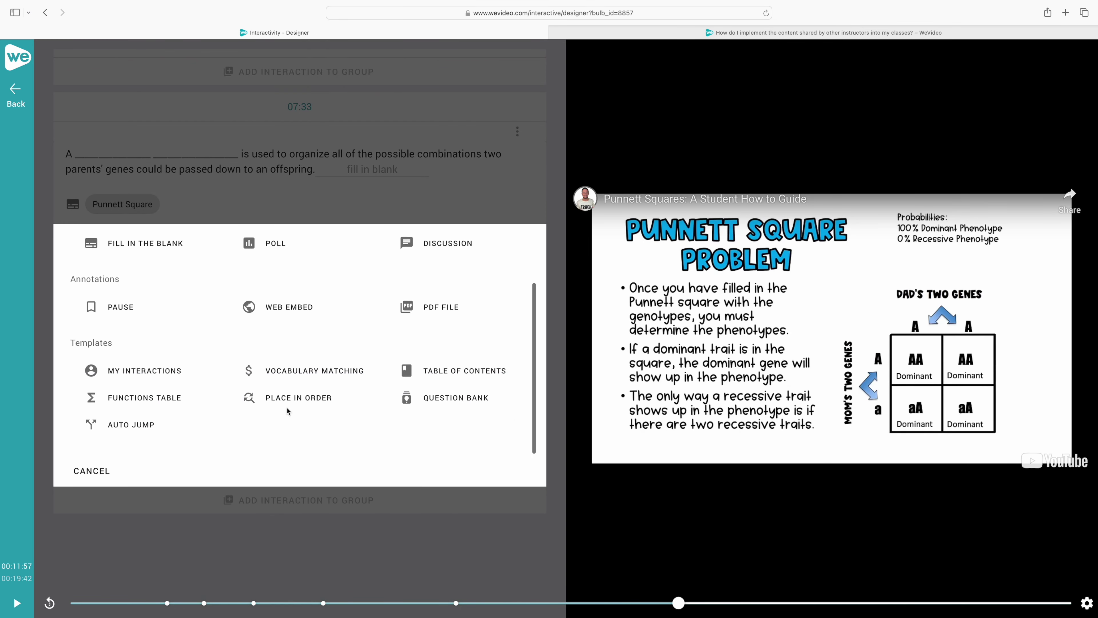
scroll(287, 410, "up", 1)
left_click(281, 330)
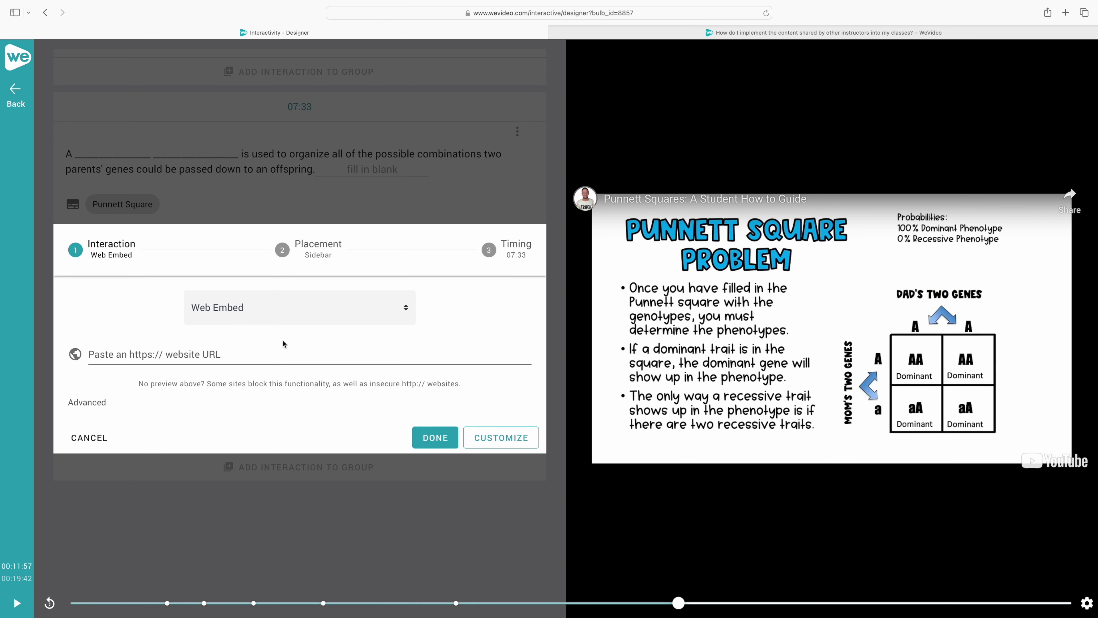
left_click(227, 358)
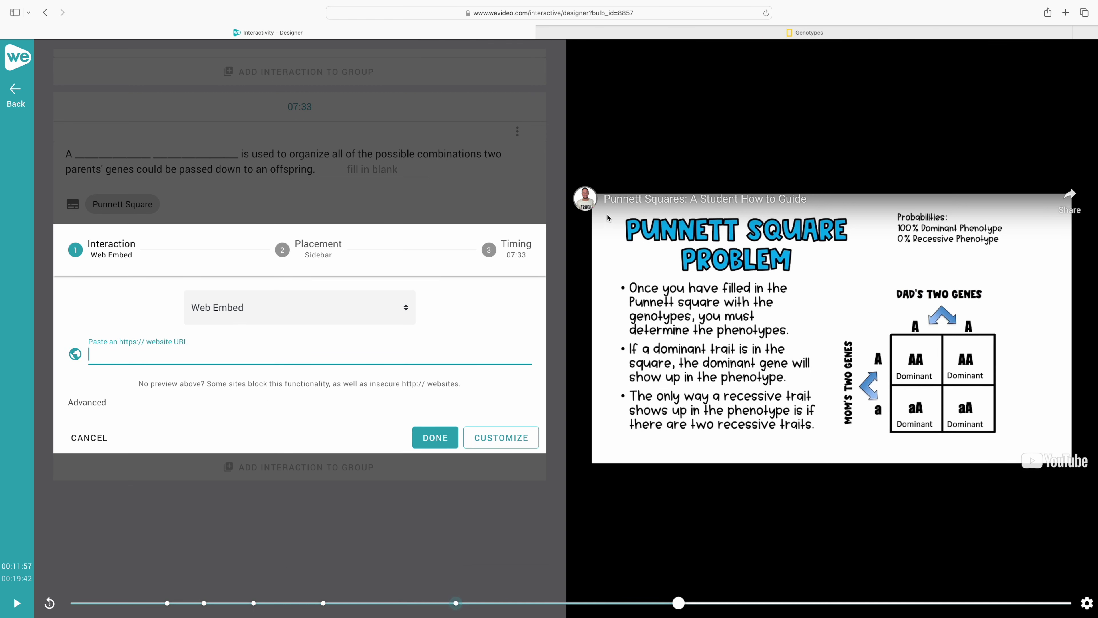
left_click(776, 32)
left_click(526, 12)
key("super+c")
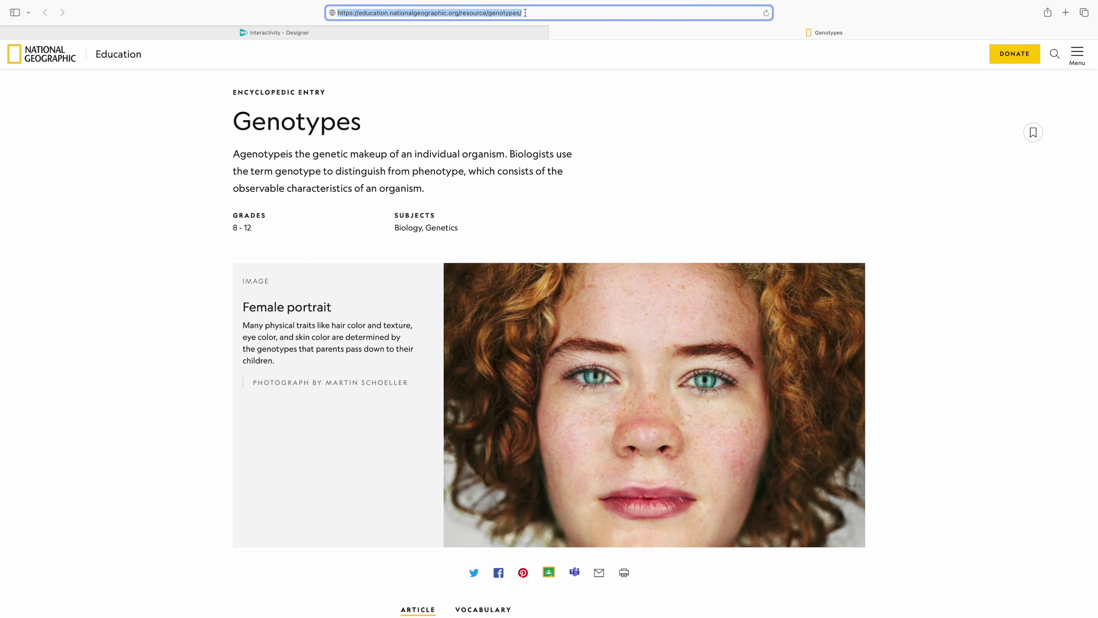
left_click(390, 33)
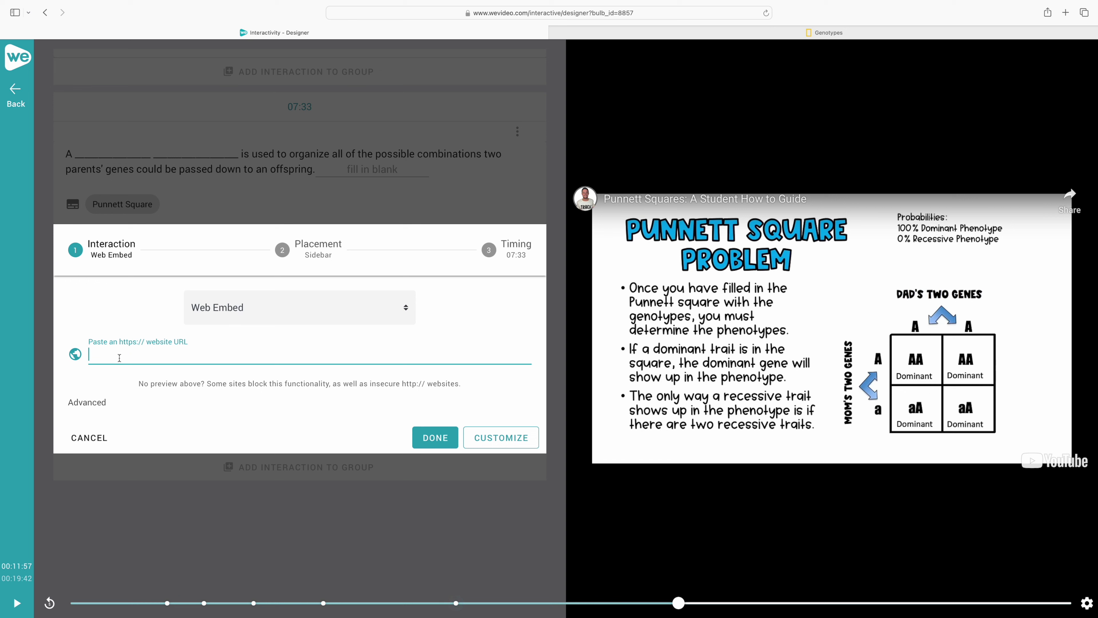
Paste the National Geographic Genotypes URL and save the embed in the sidebar placement
key("super+v")
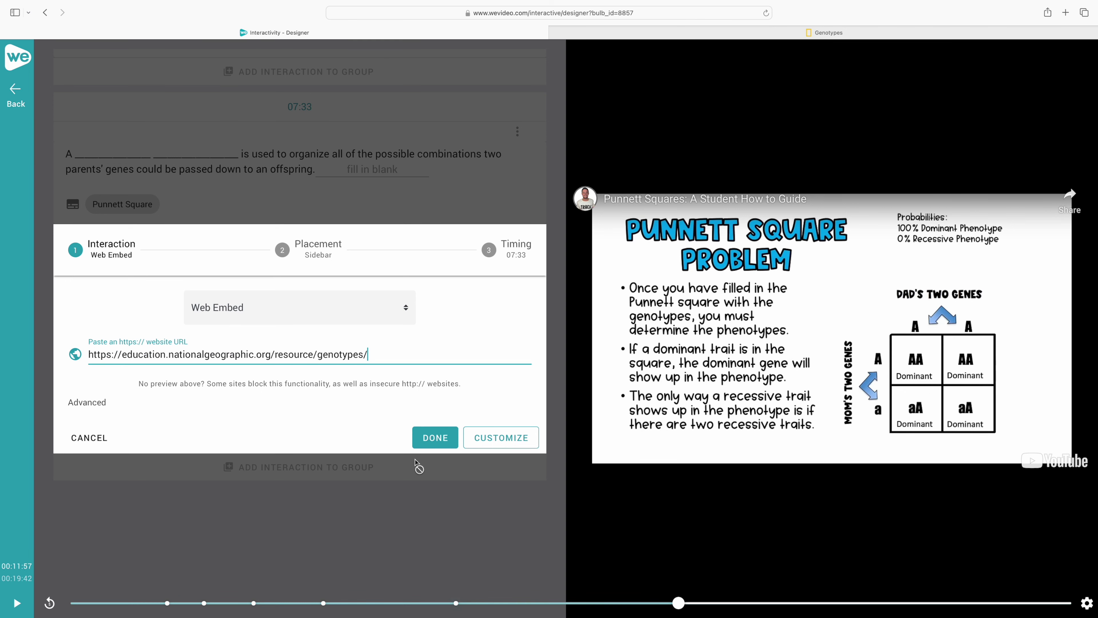
key("Tab")
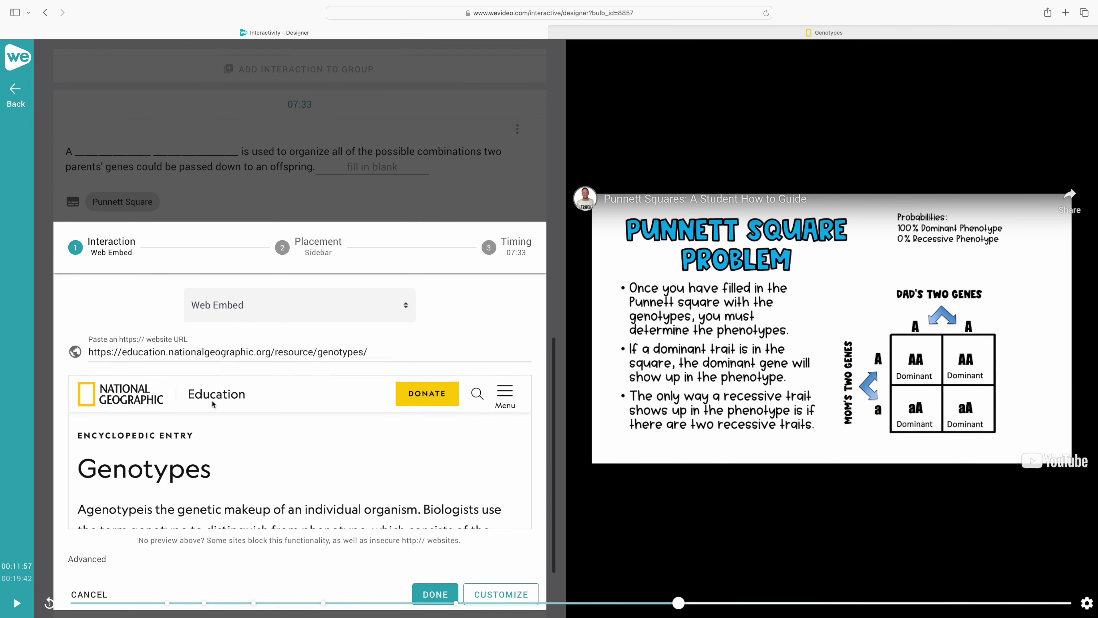
scroll(213, 403, "down", 3)
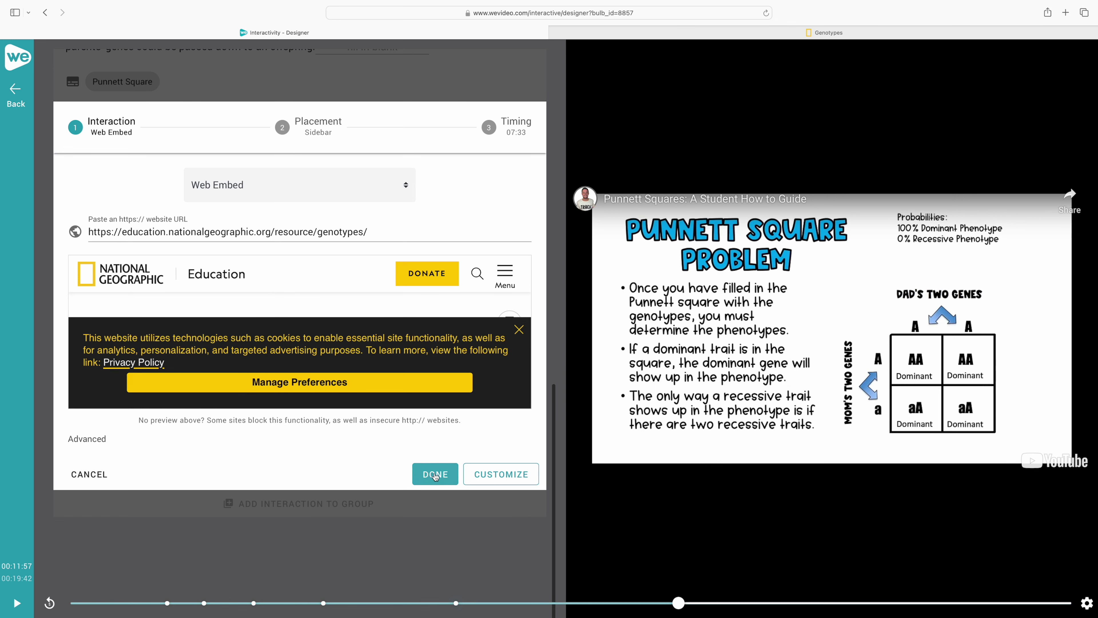
left_click(522, 473)
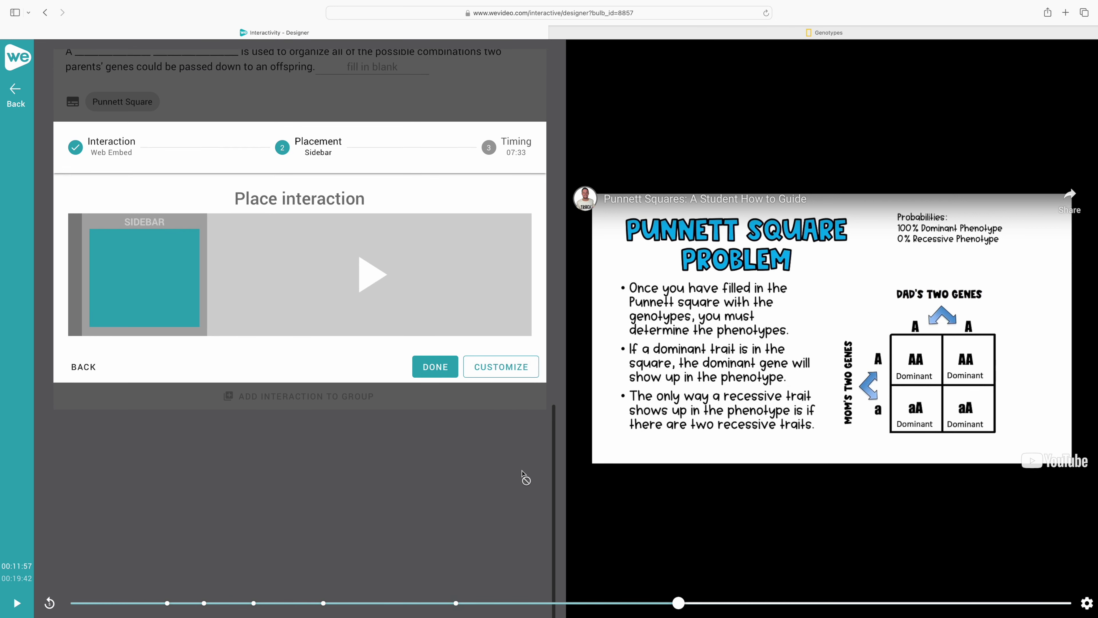
left_click(433, 375)
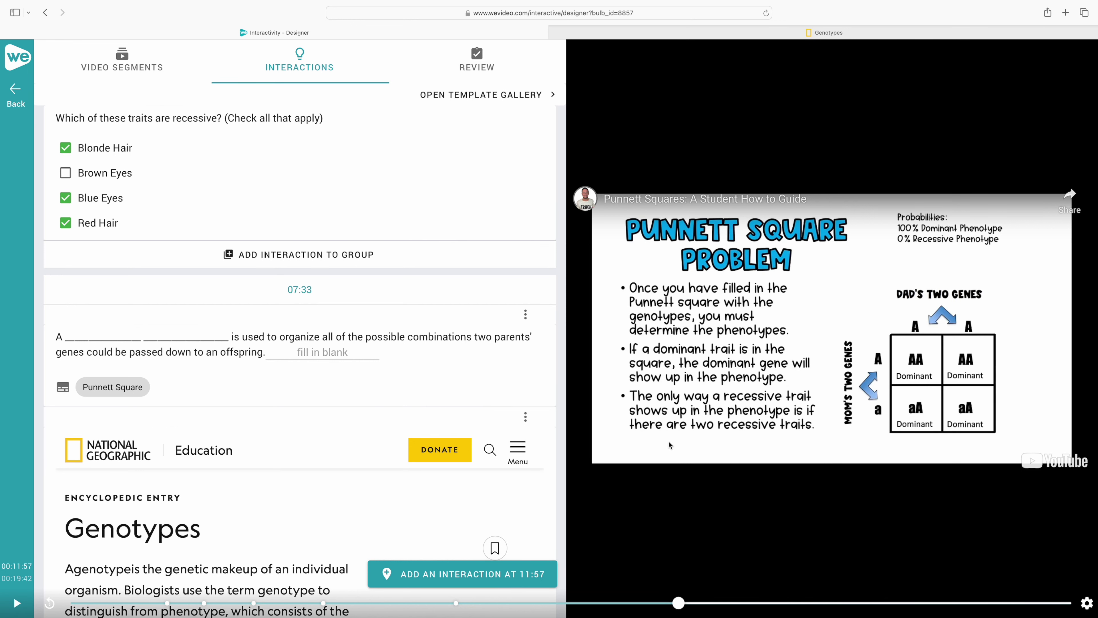
scroll(405, 408, "down", 5)
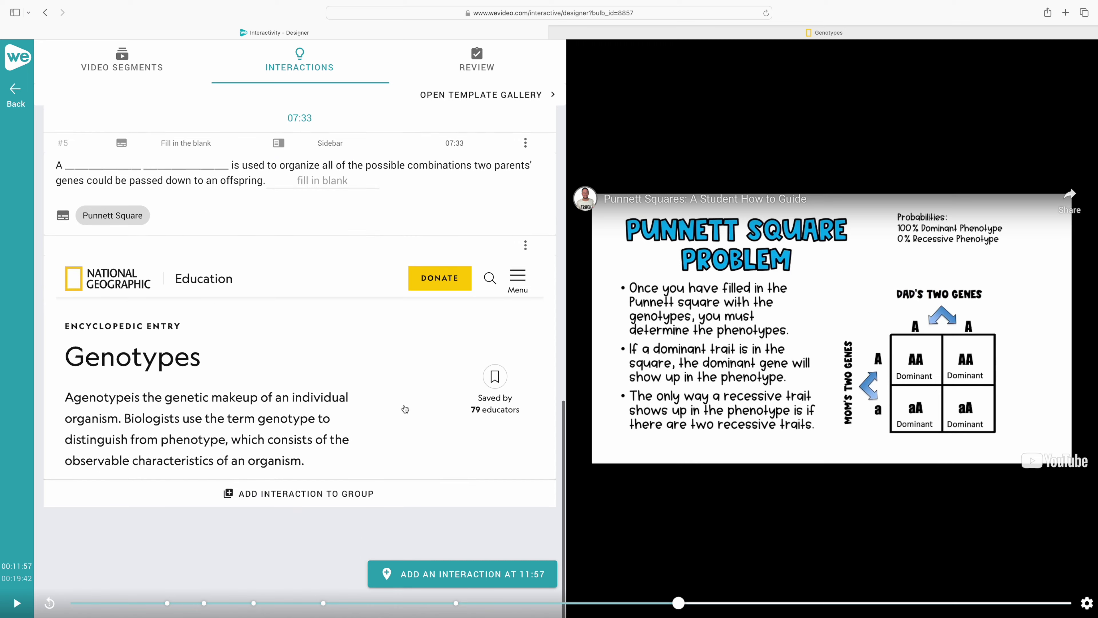
Save the 16:29 genotypes question, then add a 19:19 free-response: 'What questions do you still have about genetics and heredity?'
scroll(405, 409, "down", 10)
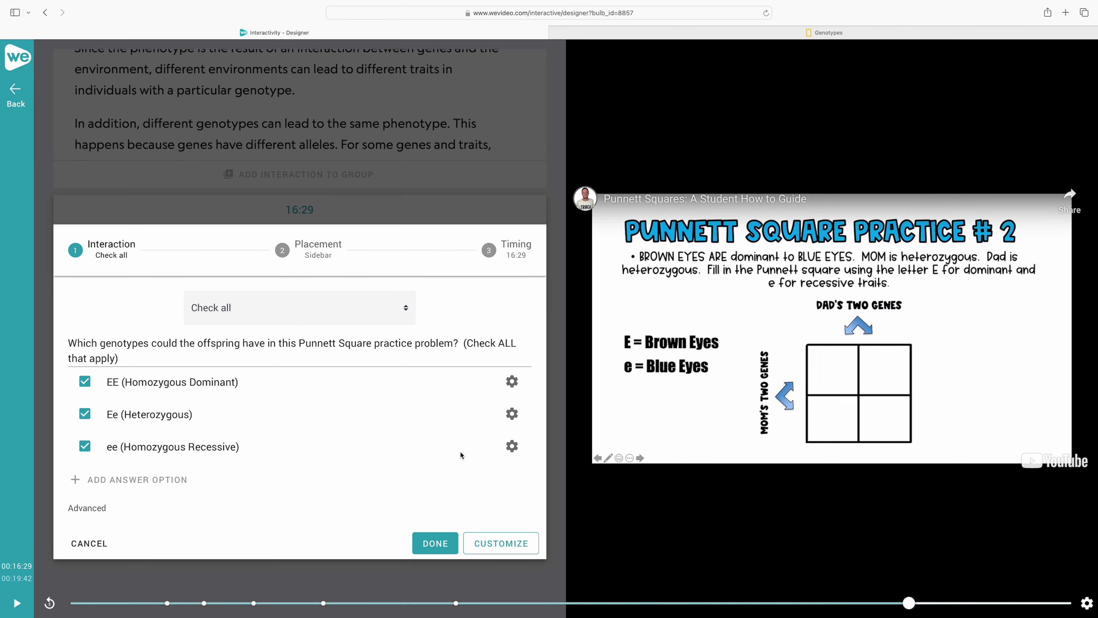
left_click(437, 544)
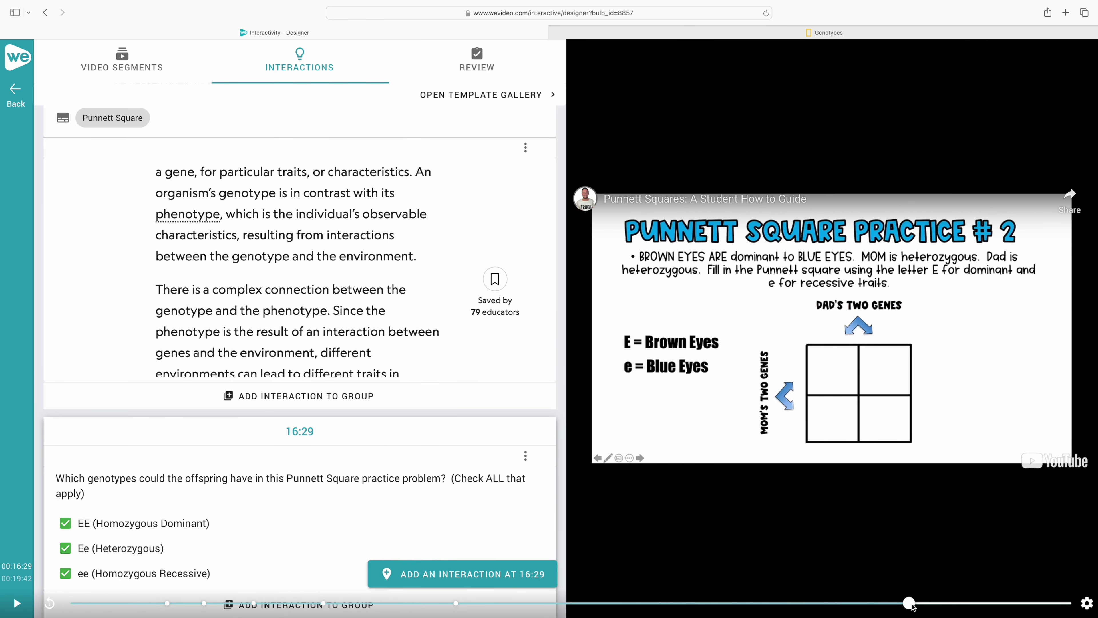
left_click_drag(912, 605, 1051, 603)
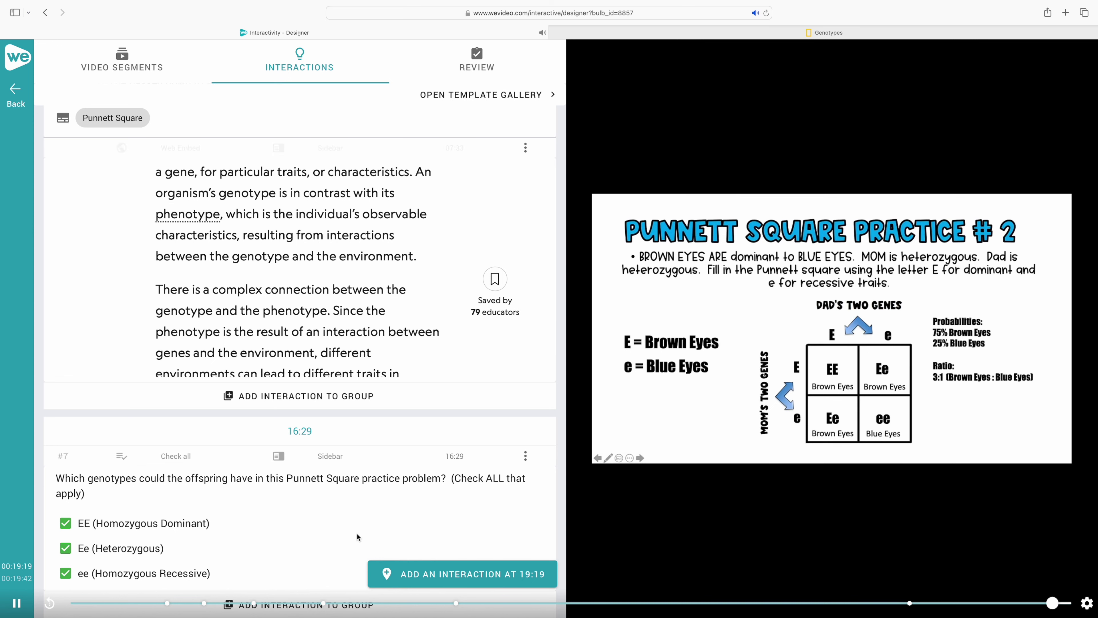
left_click(461, 574)
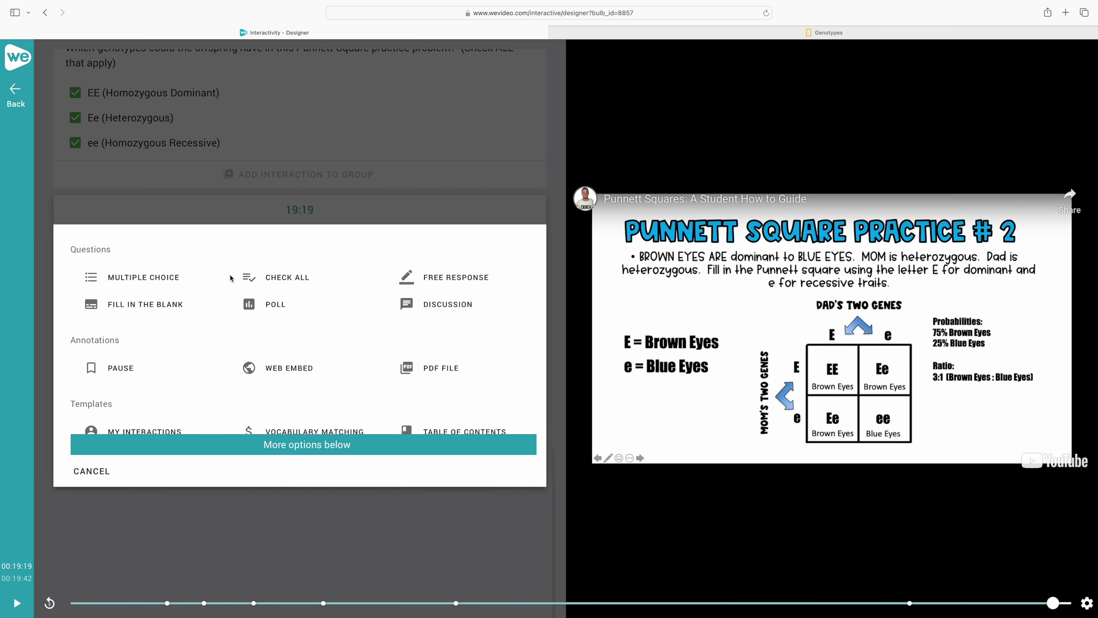
left_click(451, 284)
type("What questions do you still have about genetics an")
type("d heredity?")
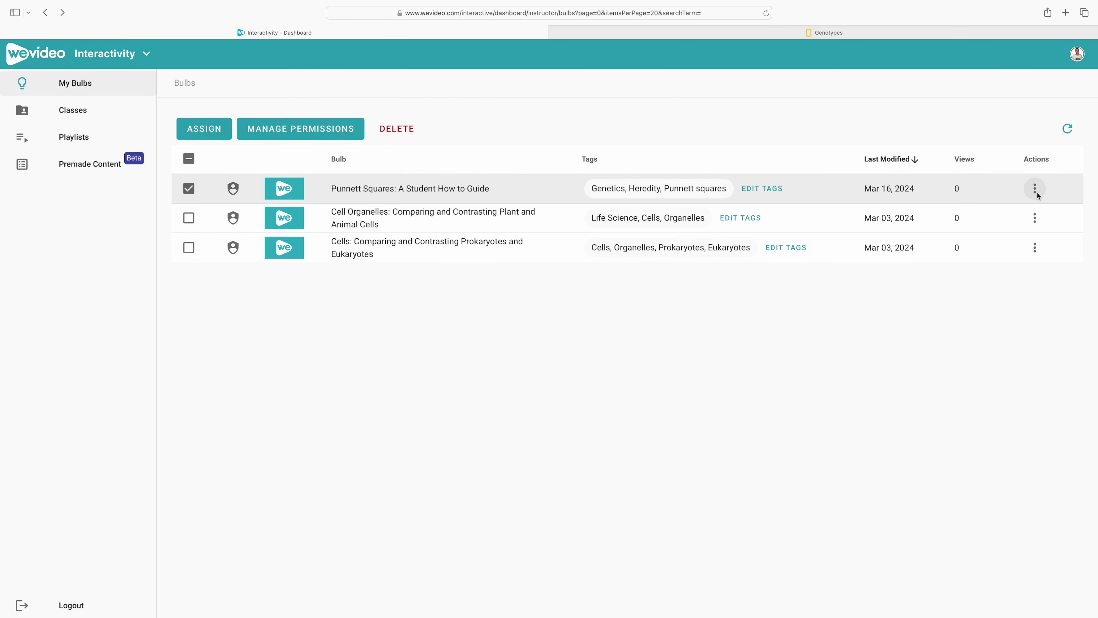
Begin assigning the Punnett Squares bulb, choosing to assign it to students
left_click(200, 132)
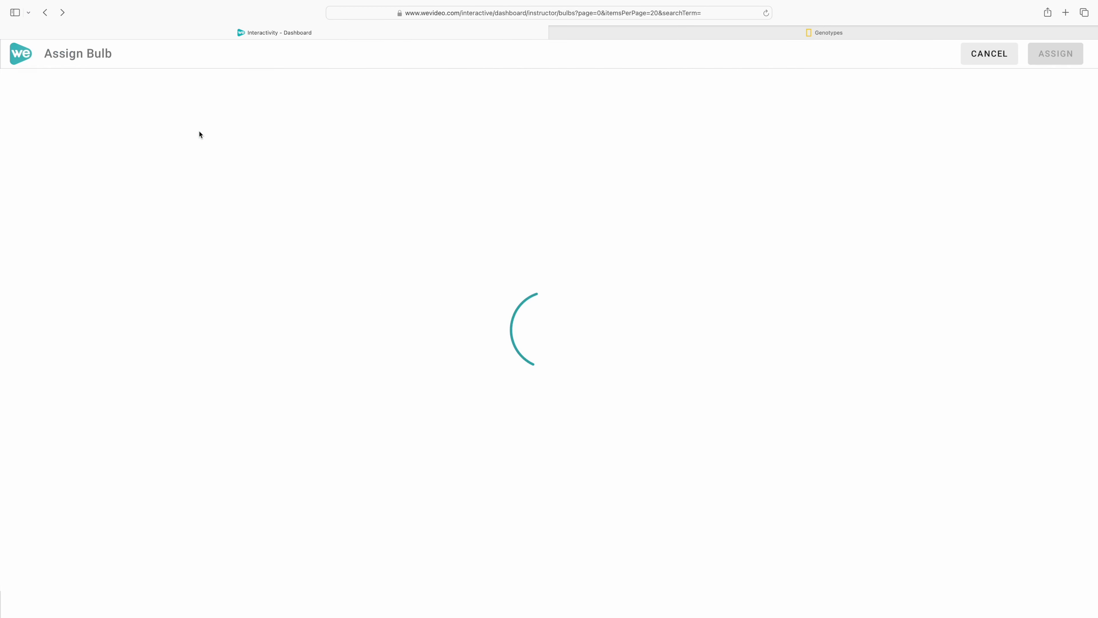
left_click(529, 219)
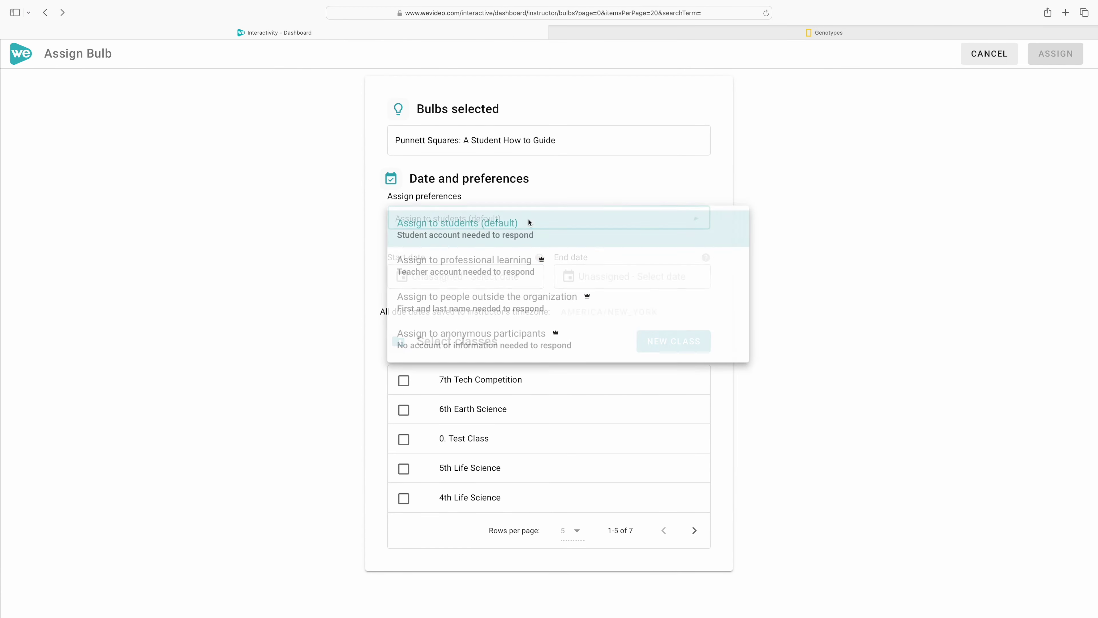
left_click(528, 220)
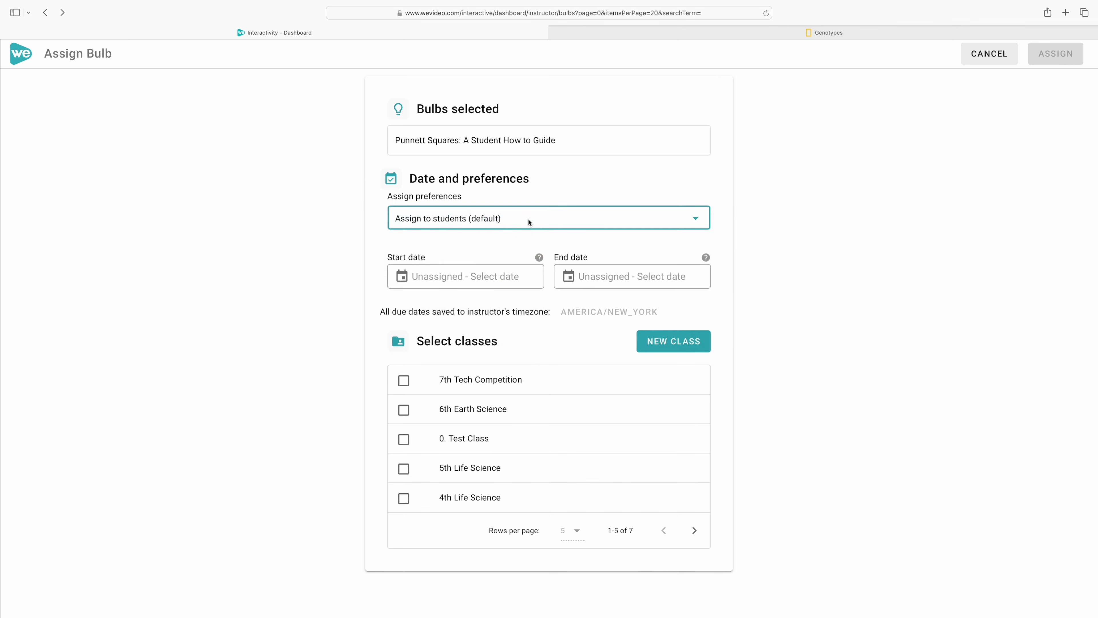
Set the assignment window from March 18 to March 22, 2024
mouse_move(528, 142)
left_click(479, 283)
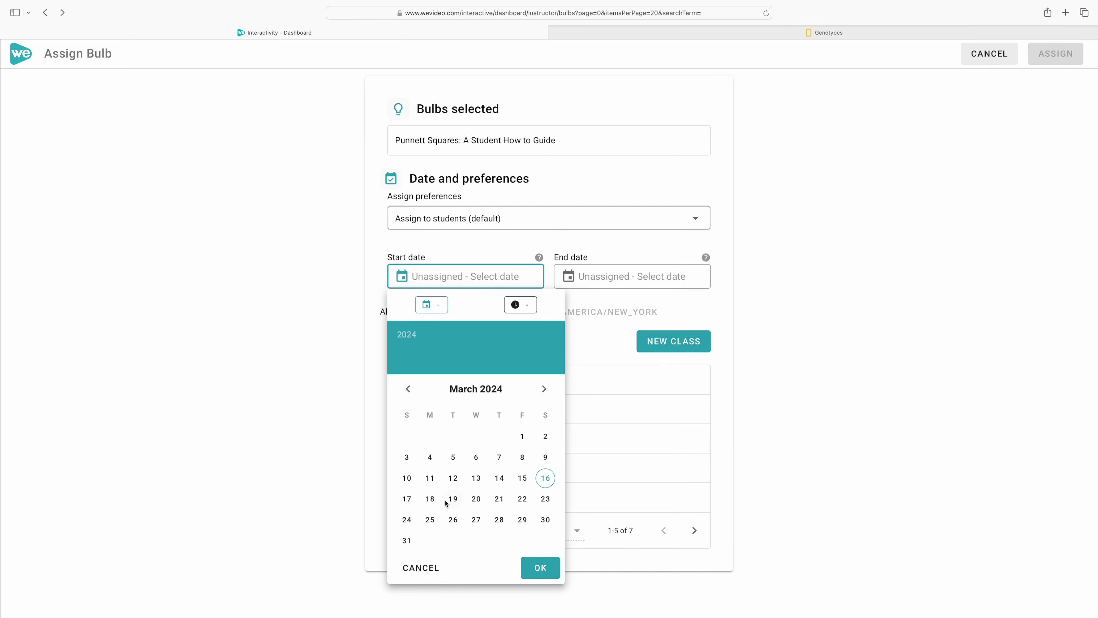
left_click(430, 499)
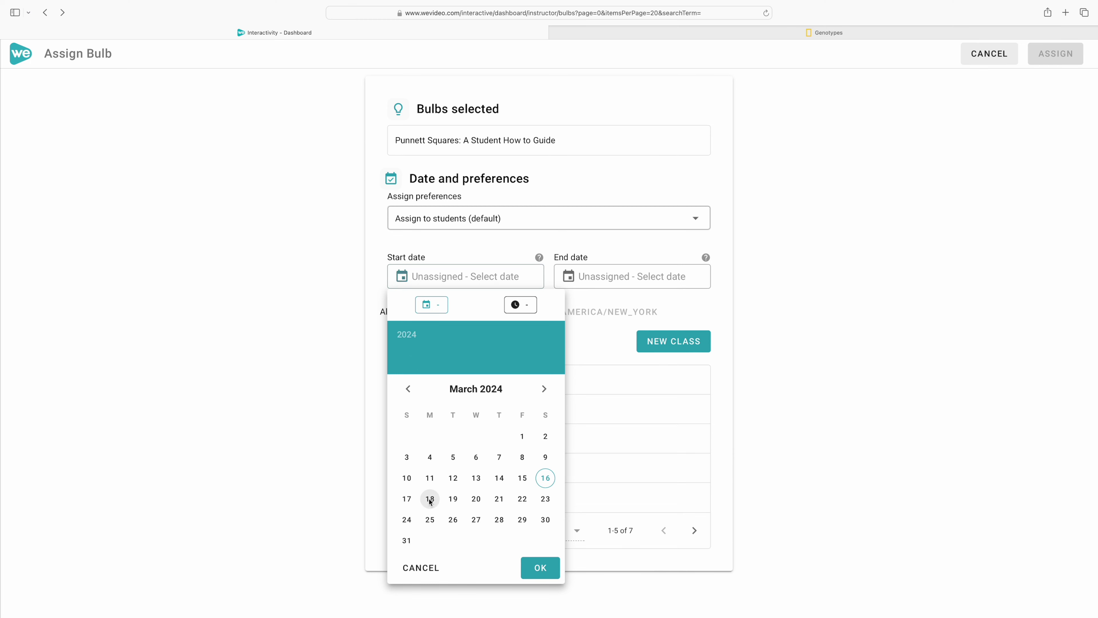
left_click(610, 279)
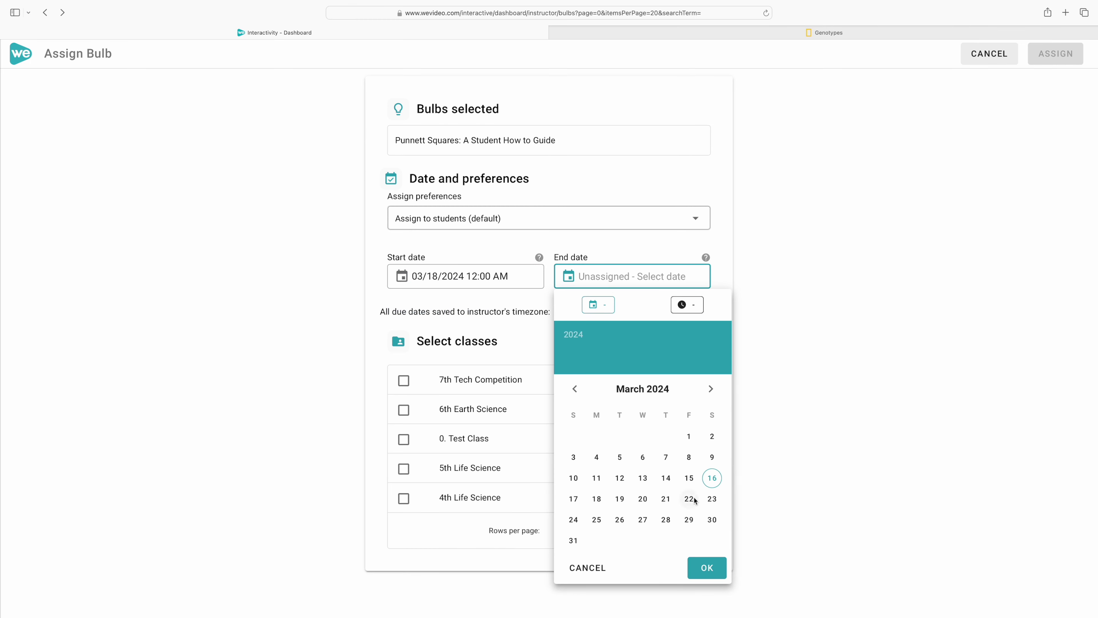
left_click(690, 500)
left_click(851, 400)
Assign the bulb to 0. Test Class and copy its shareable link
left_click(510, 438)
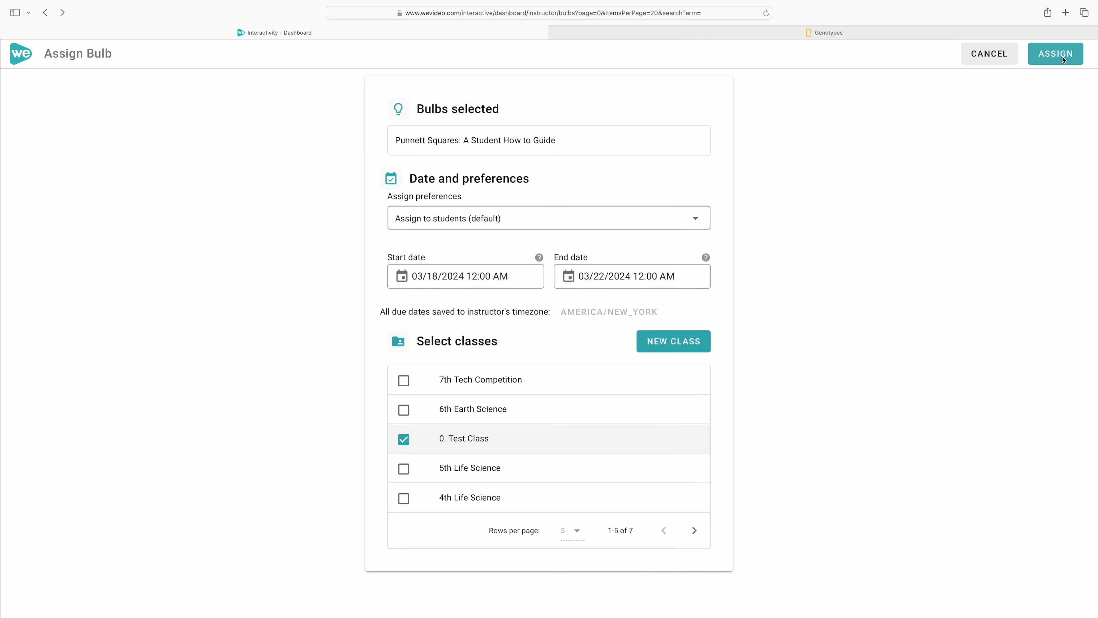
left_click(1063, 58)
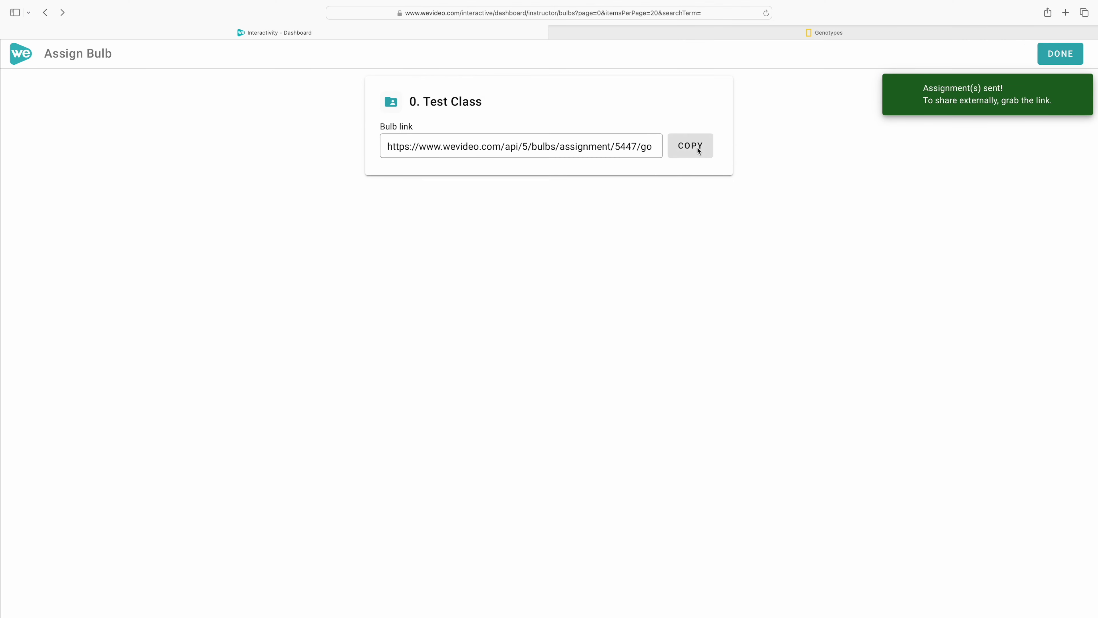
left_click(694, 147)
left_click(1067, 55)
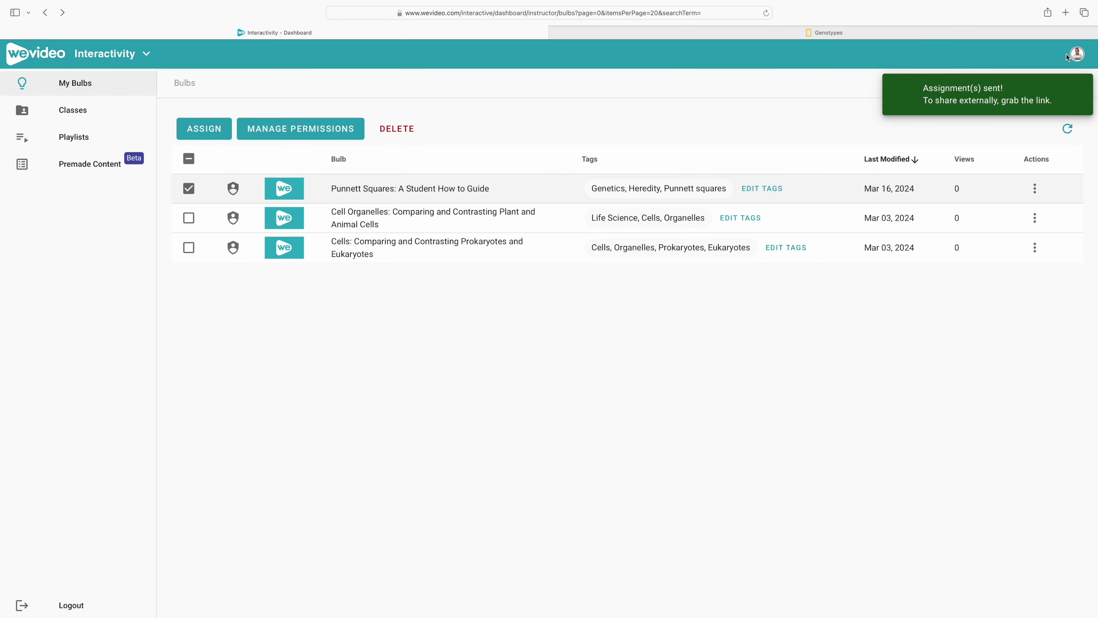